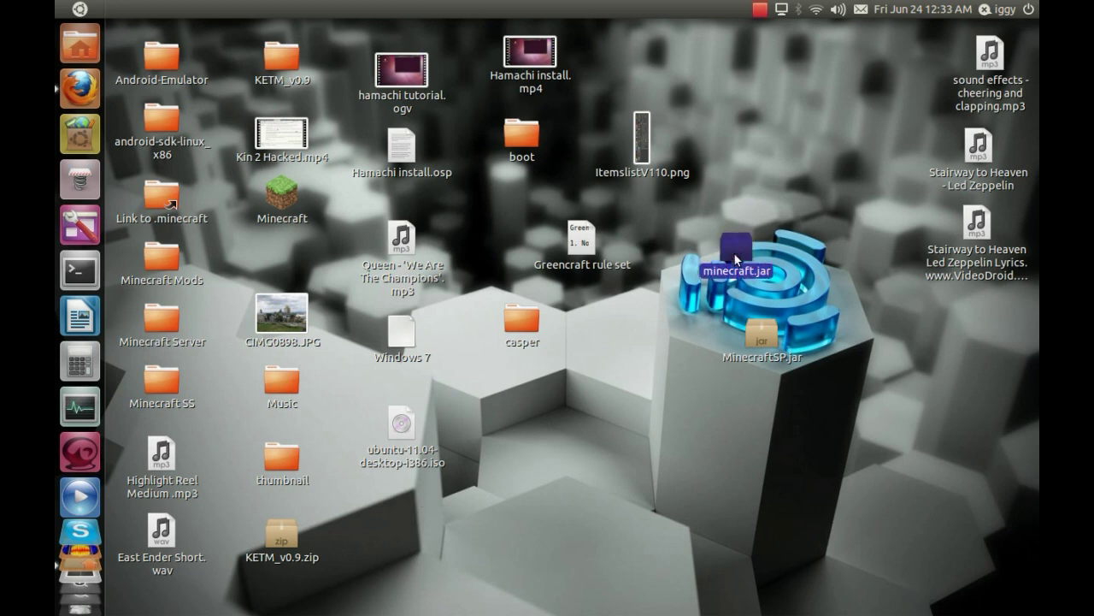
- Place minecraft.jar on the logo above MinecraftSP.jar and minimize the Update Manager window
left_click_drag(736, 259, 759, 268)
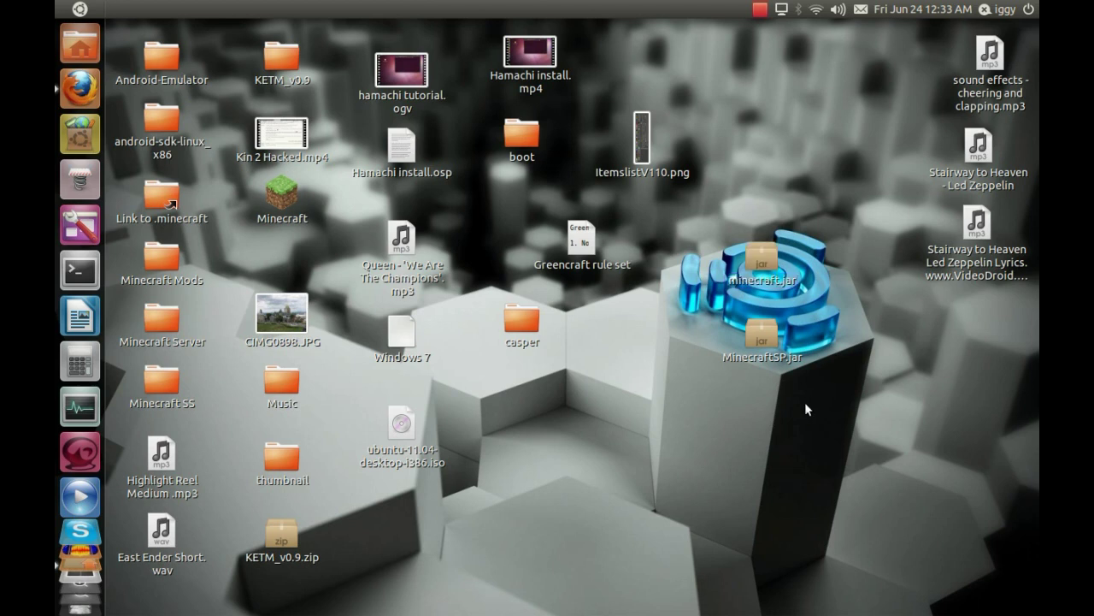
left_click(762, 342)
left_click_drag(717, 211, 774, 252)
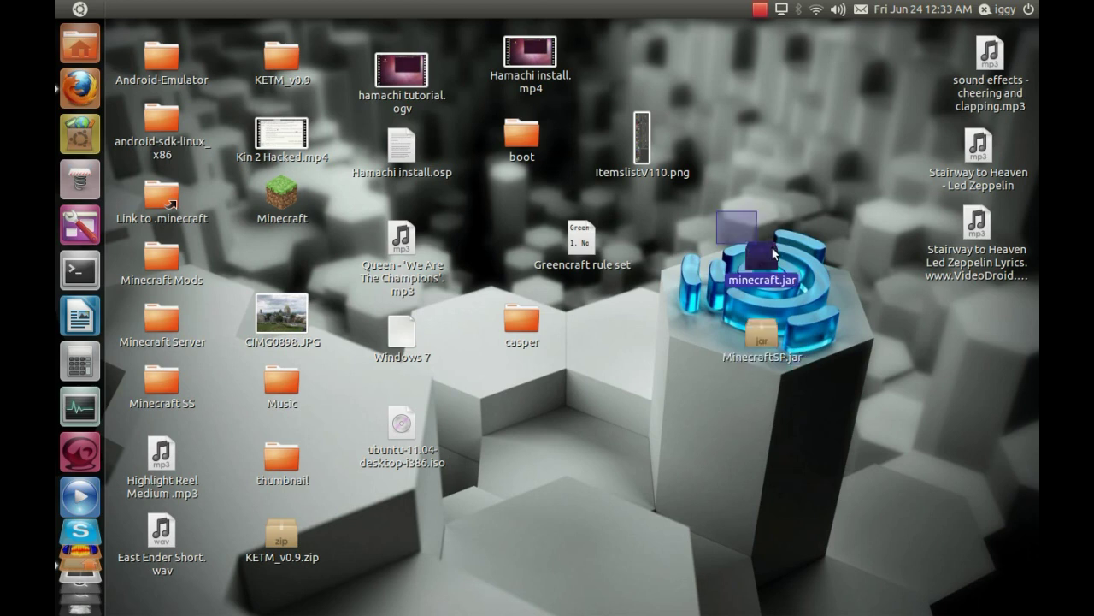
left_click(810, 283)
left_click_drag(810, 291, 719, 231)
left_click(840, 276)
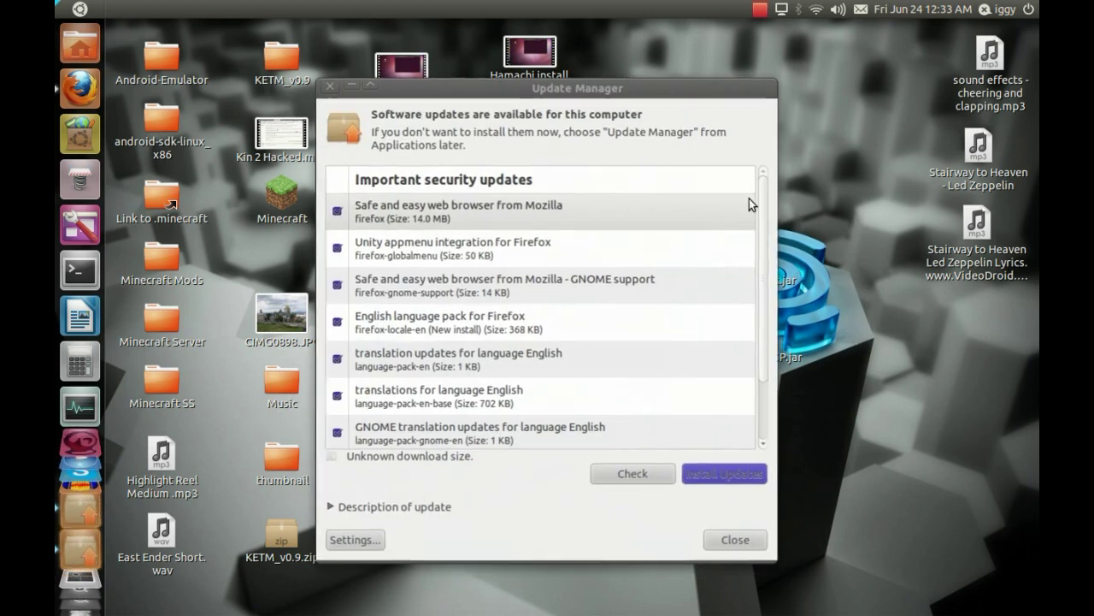
left_click(356, 87)
left_click(355, 87)
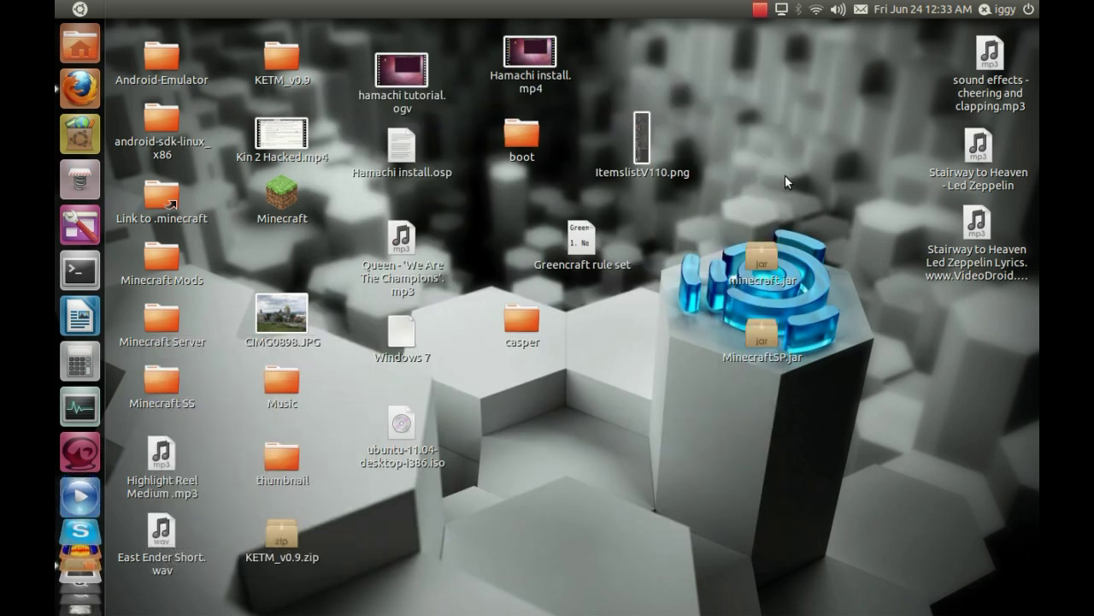
left_click_drag(809, 236, 705, 353)
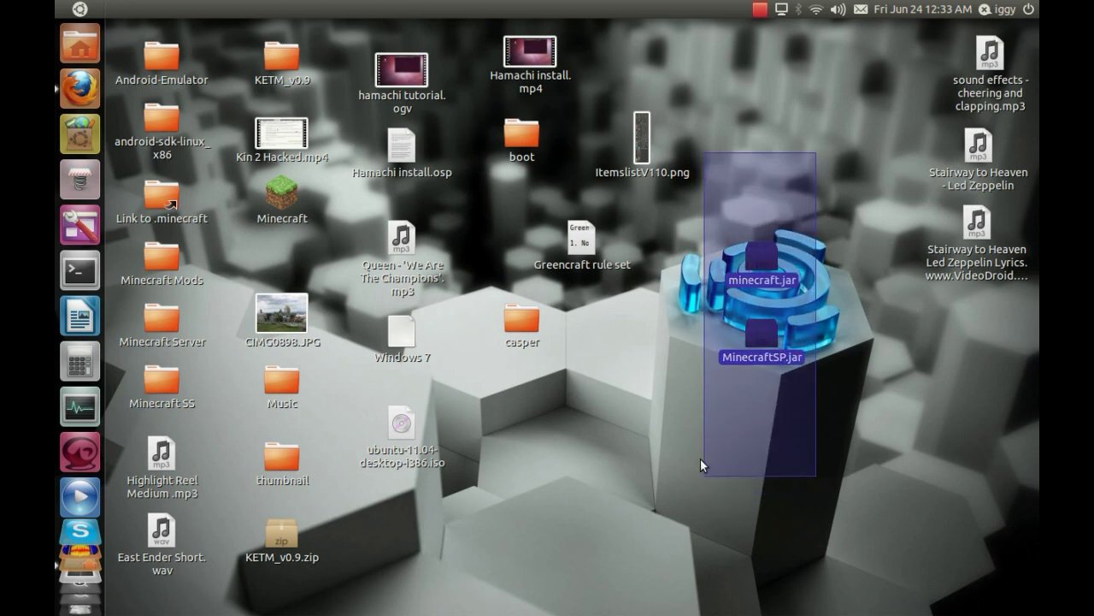
left_click(711, 212)
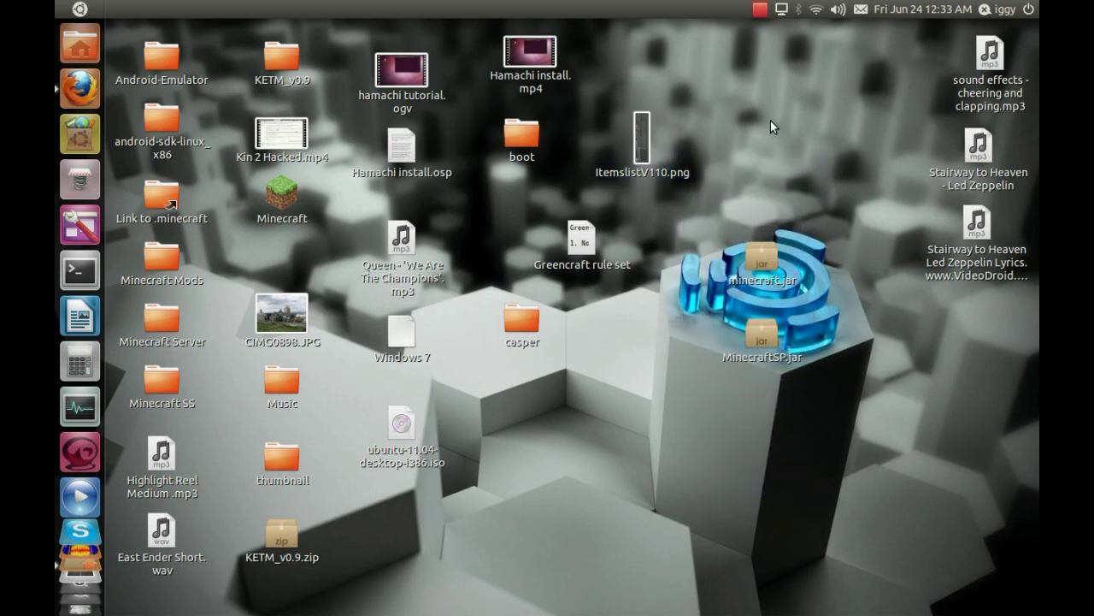
left_click_drag(790, 220, 714, 419)
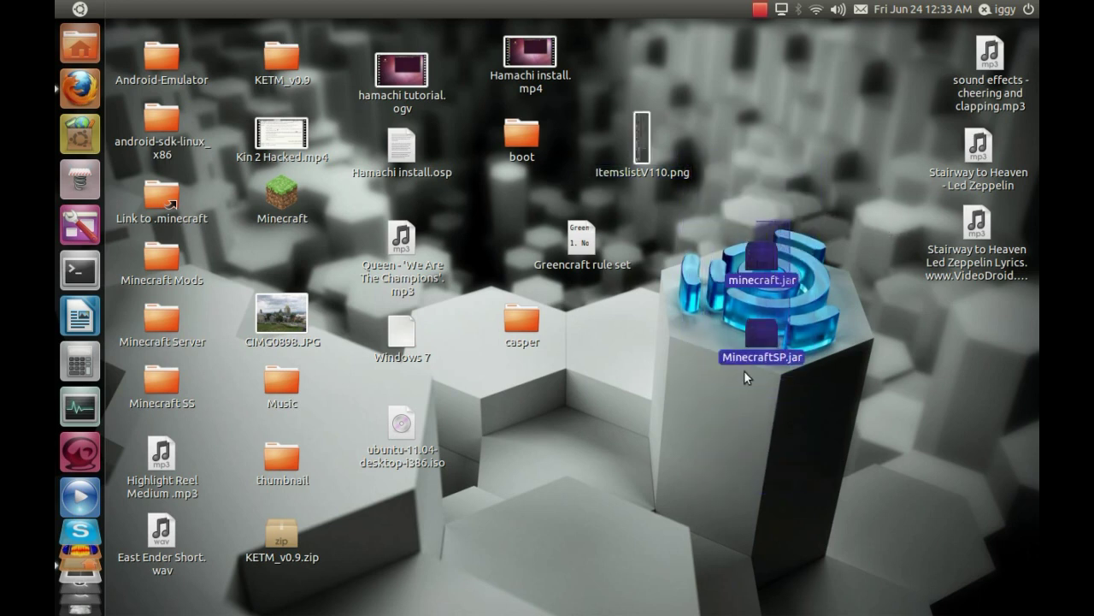
left_click(773, 366)
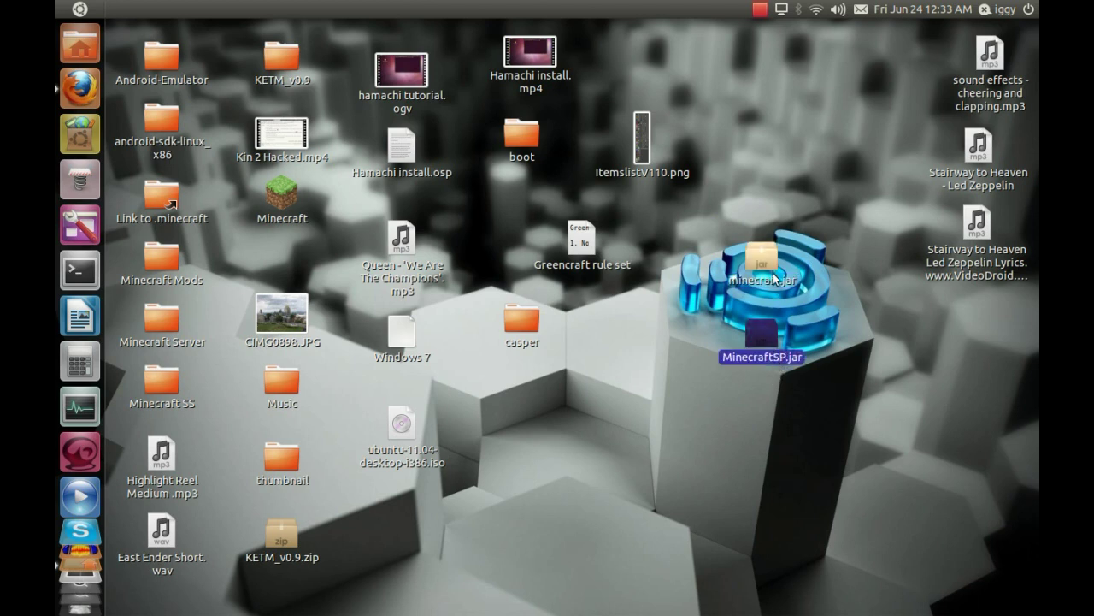
left_click(773, 270)
left_click(761, 338)
left_click(758, 459)
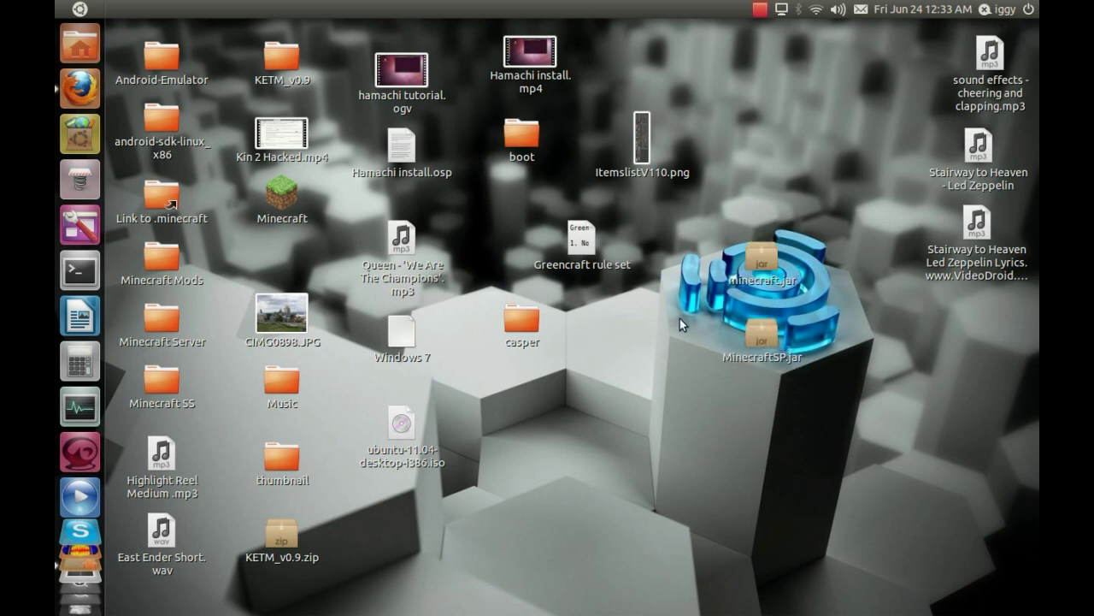
mouse_move(806, 211)
left_mouse_down()
mouse_move(710, 383)
mouse_move(809, 214)
left_mouse_up()
left_click(709, 383)
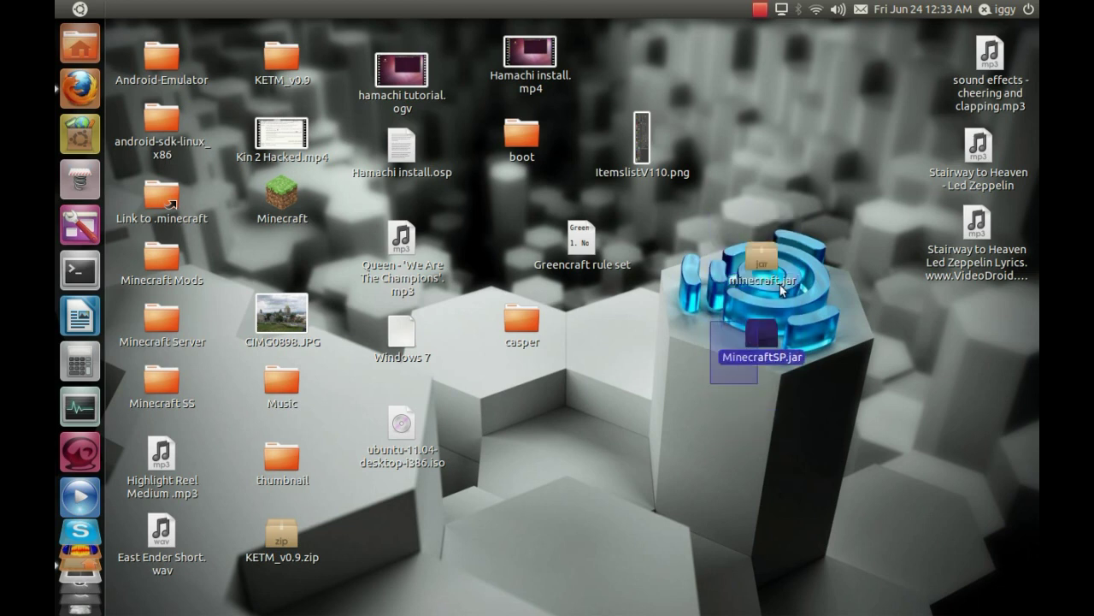
left_click(809, 215)
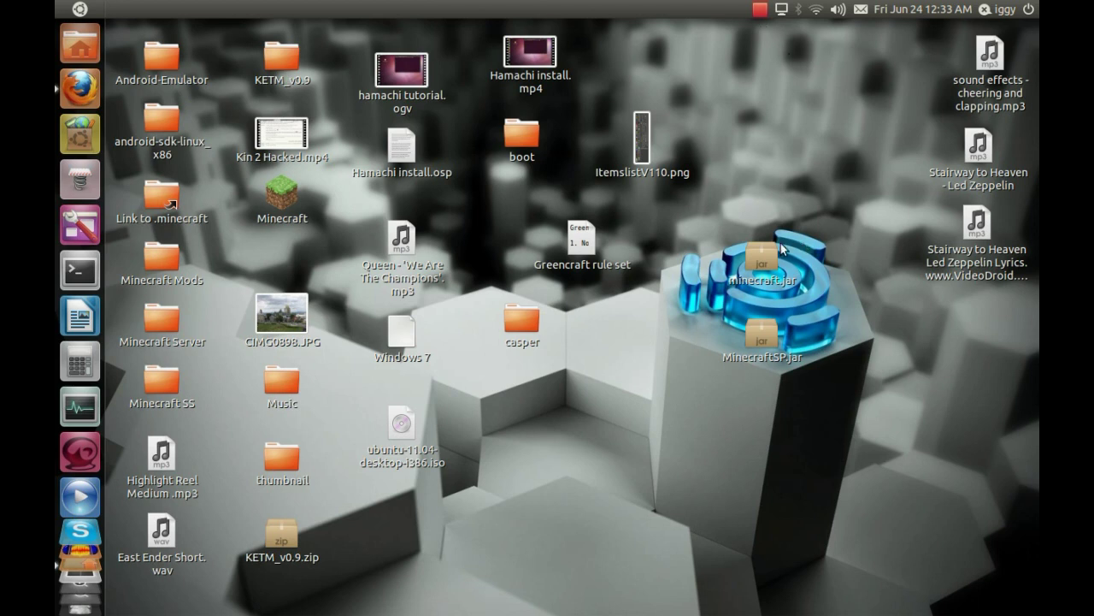
left_click(761, 261)
left_click(767, 339)
left_click(758, 283)
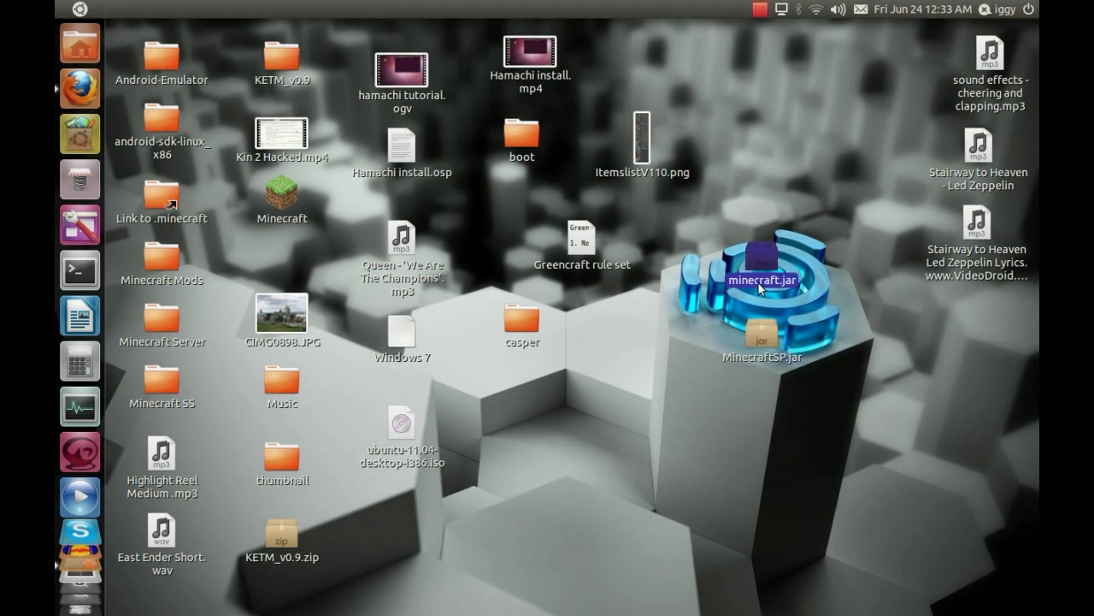
left_click(759, 357)
left_click(760, 376)
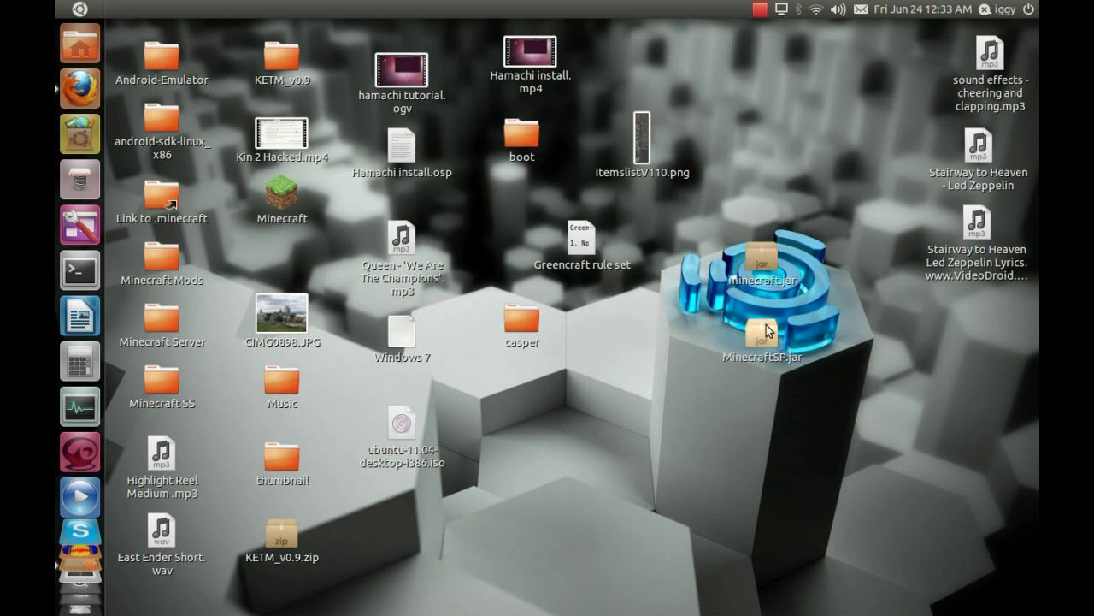
left_click(791, 285)
left_click(838, 295)
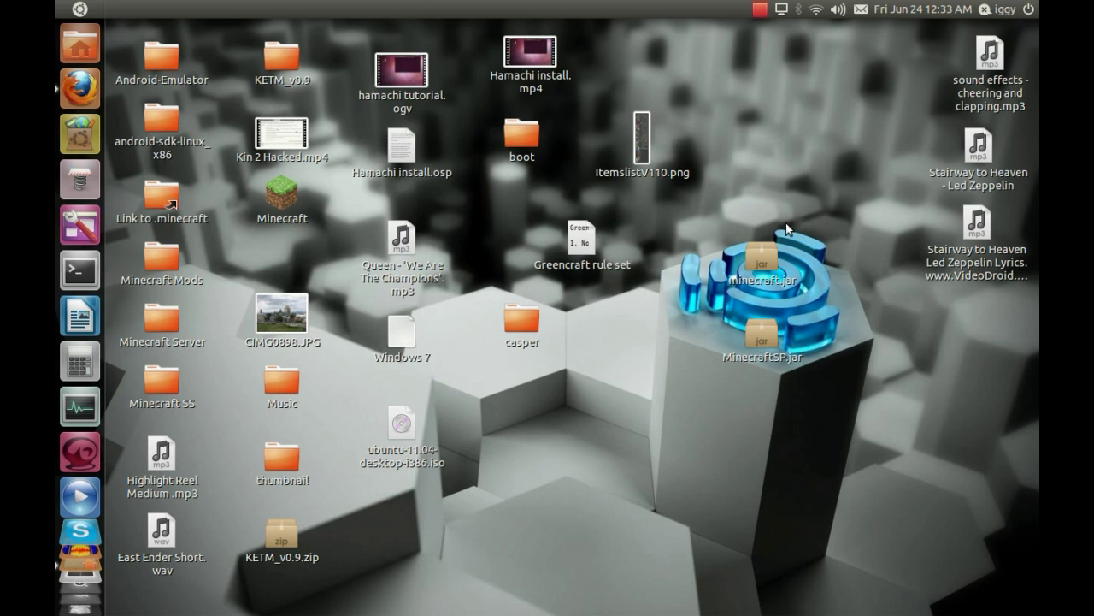
mouse_move(787, 224)
left_mouse_down()
mouse_move(720, 297)
mouse_move(802, 232)
left_mouse_up()
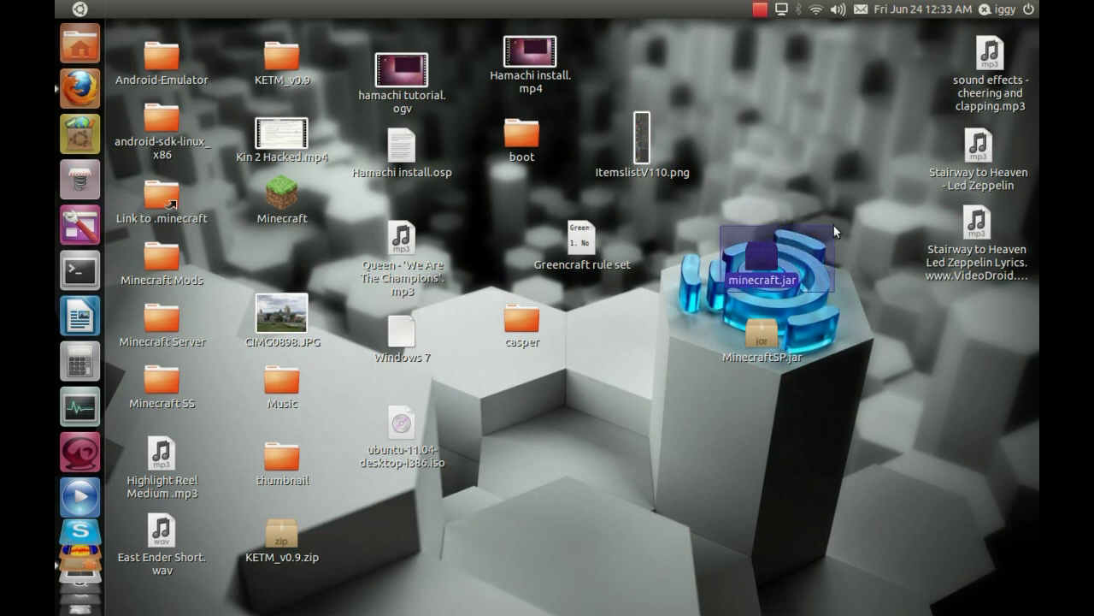
left_click_drag(803, 231, 799, 225)
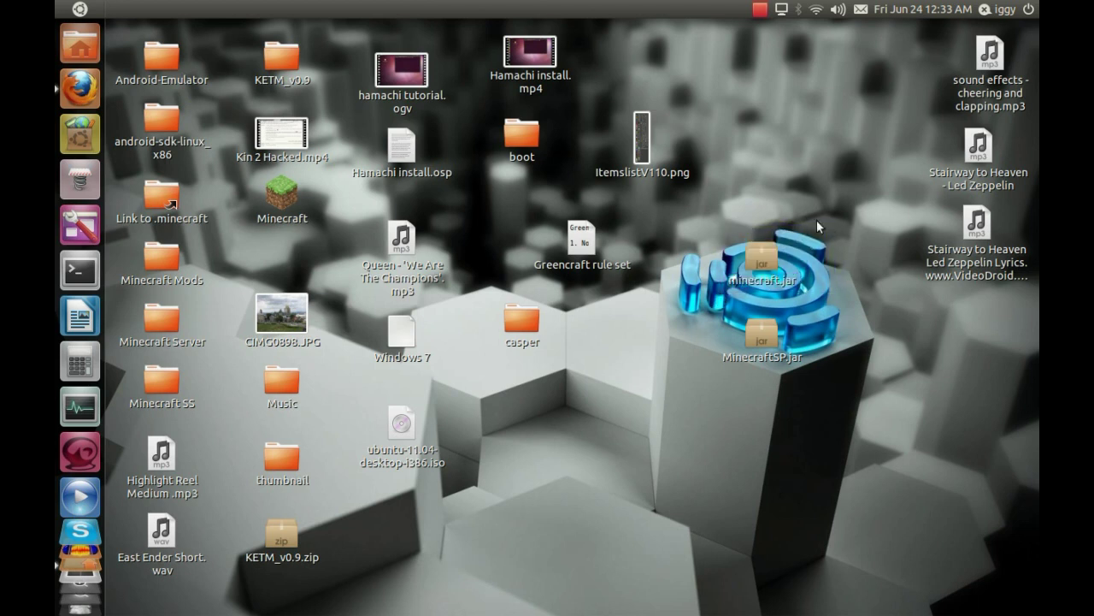
right_click(757, 261)
key("Escape")
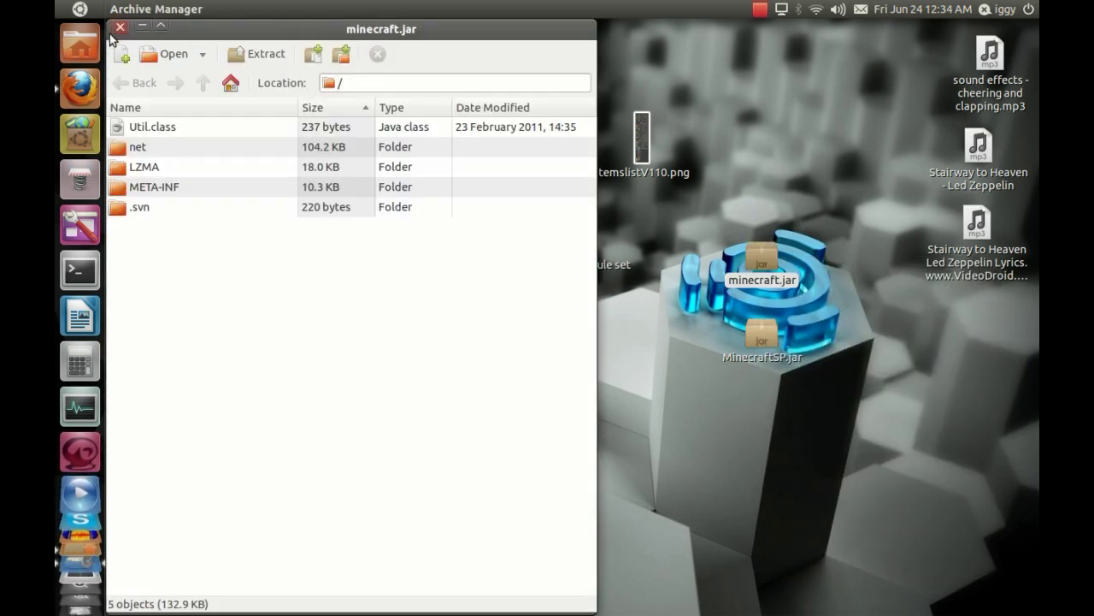
left_click(120, 28)
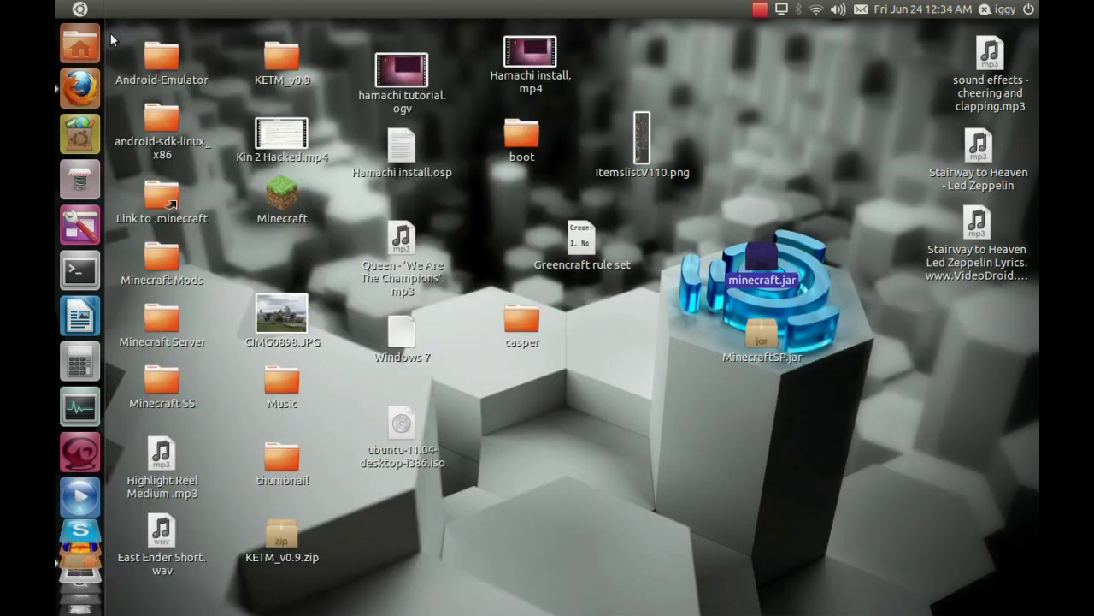
right_click(758, 262)
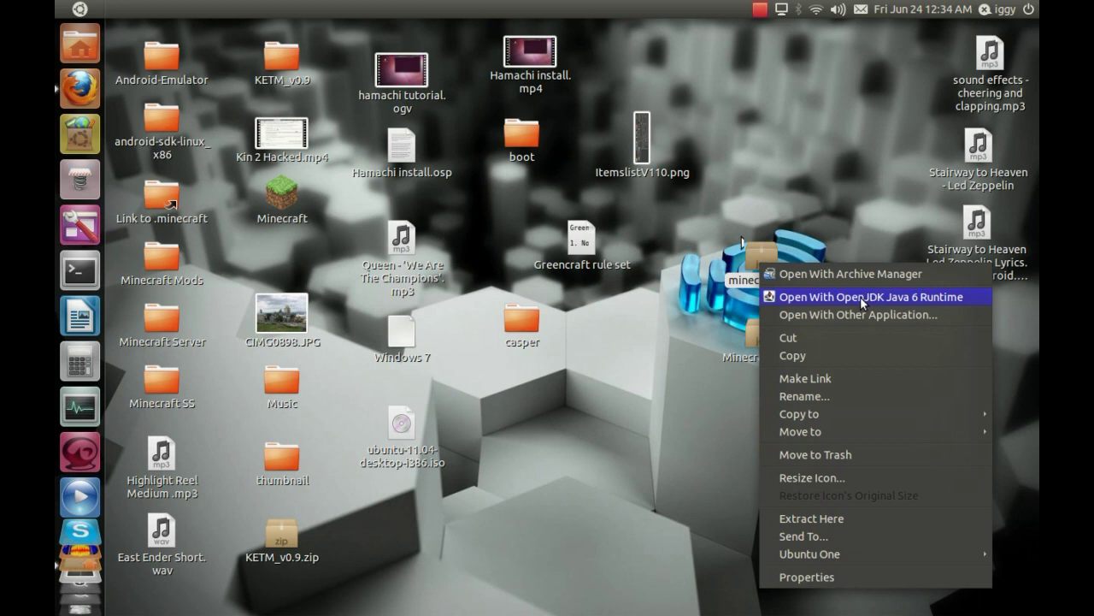
left_click(860, 296)
left_click(878, 296)
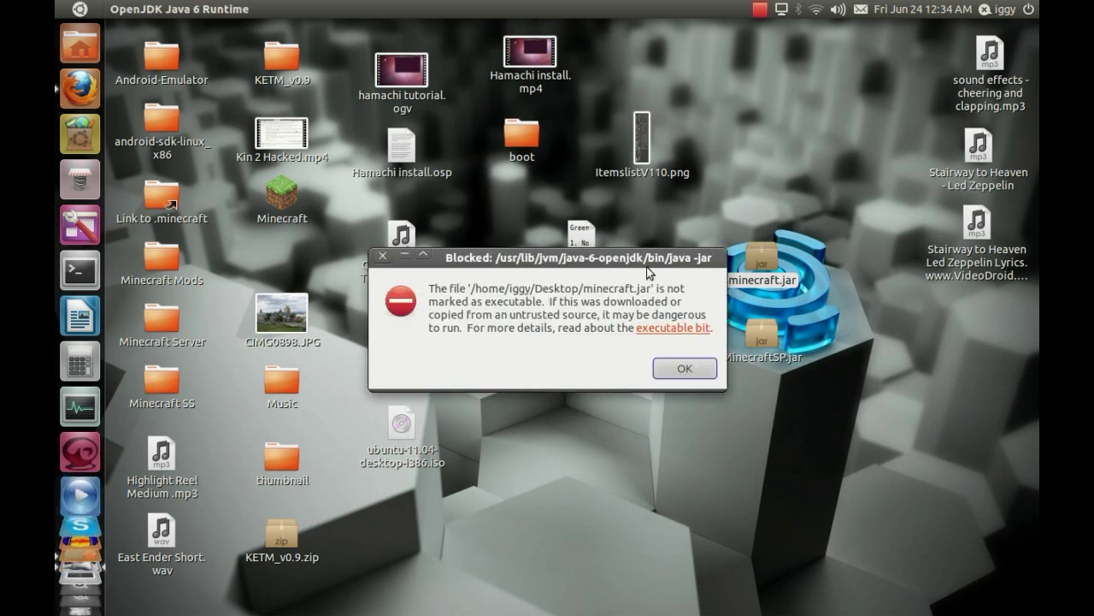
left_click_drag(647, 266, 646, 256)
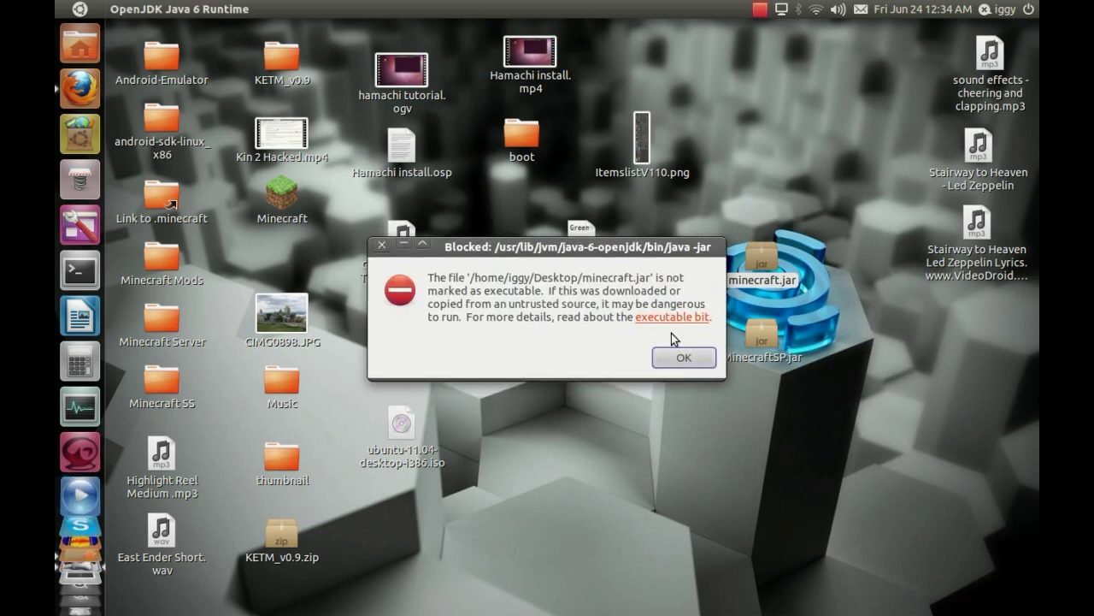
mouse_move(492, 305)
left_mouse_down()
mouse_move(549, 291)
mouse_move(714, 291)
left_mouse_up()
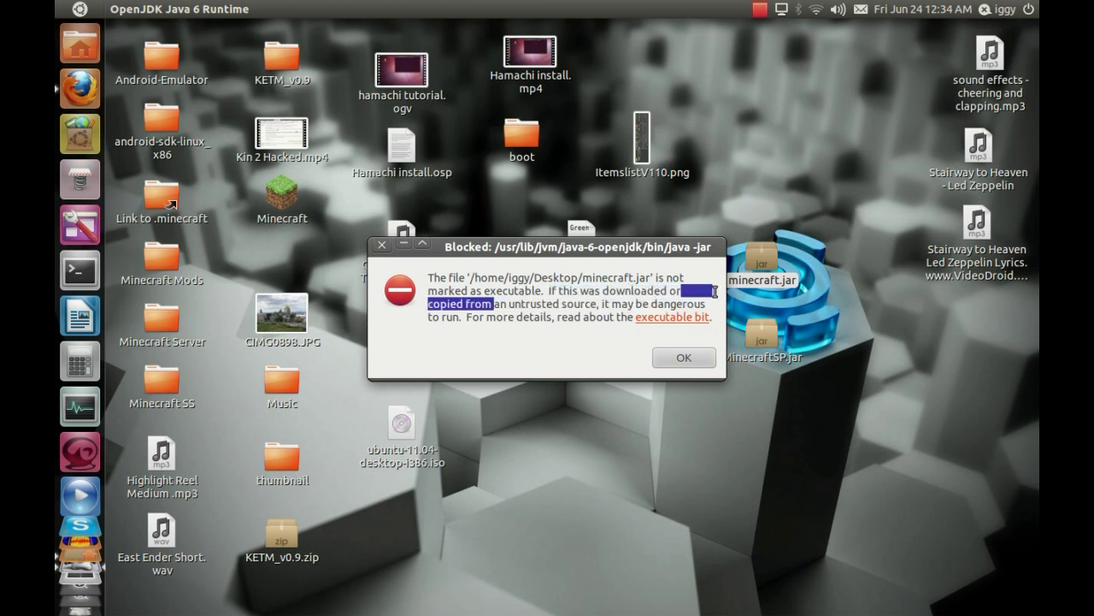
left_click(683, 303)
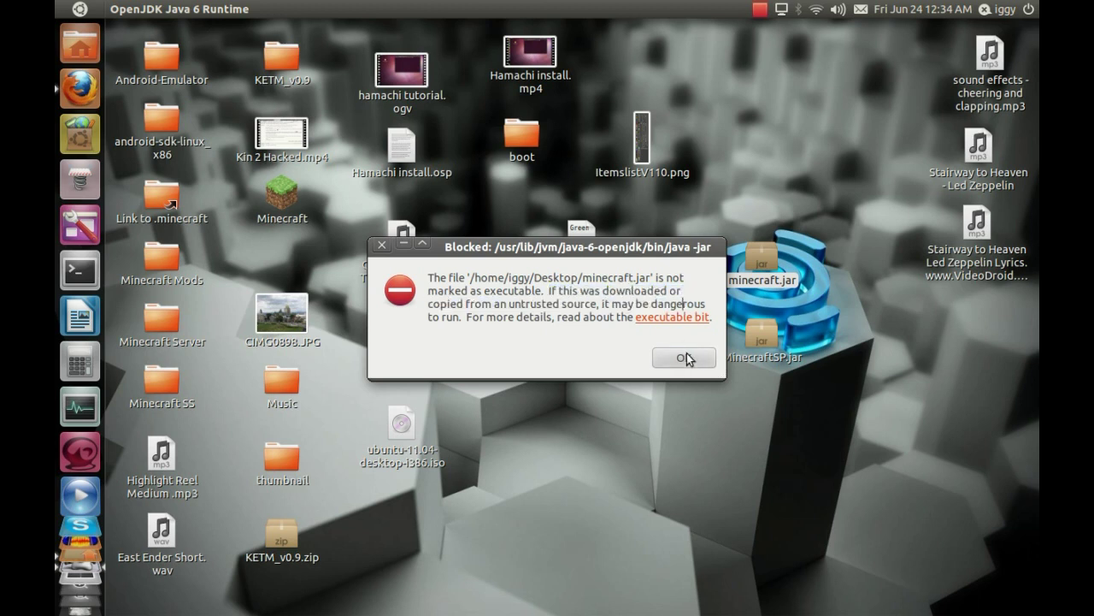
left_click(685, 357)
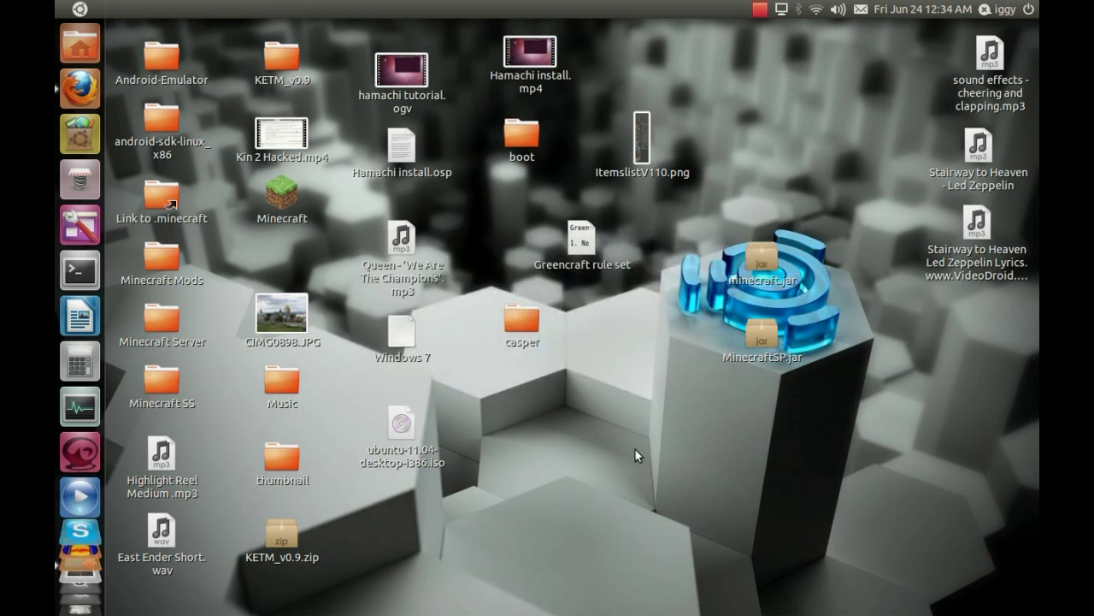
- Enable 'Allow executing file as program' in minecraft.jar's Permissions properties and close the dialog
right_click(750, 256)
left_click(784, 571)
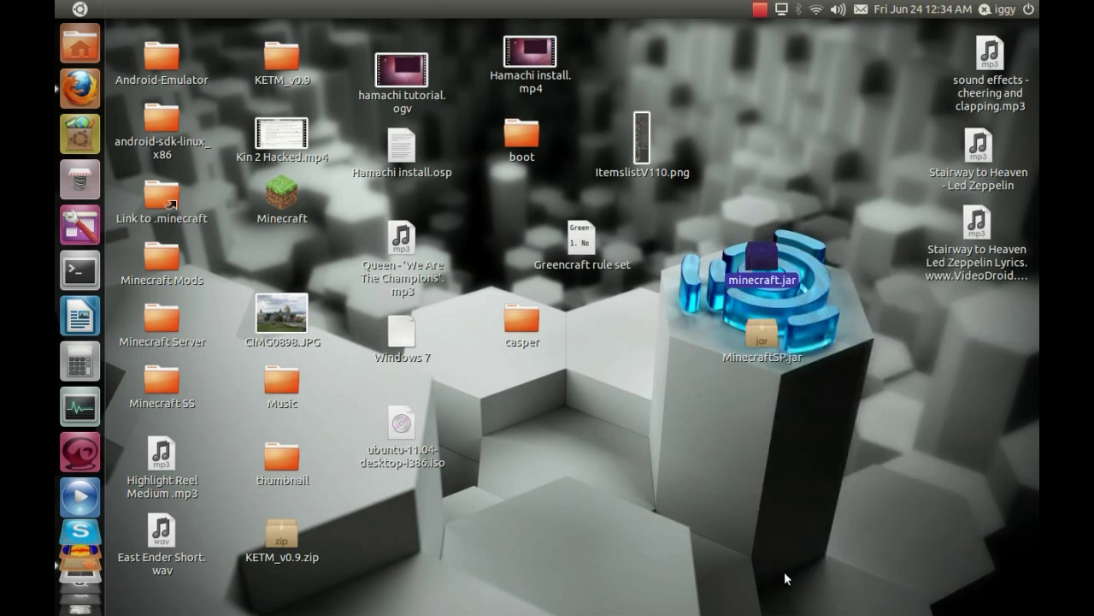
left_click(685, 453)
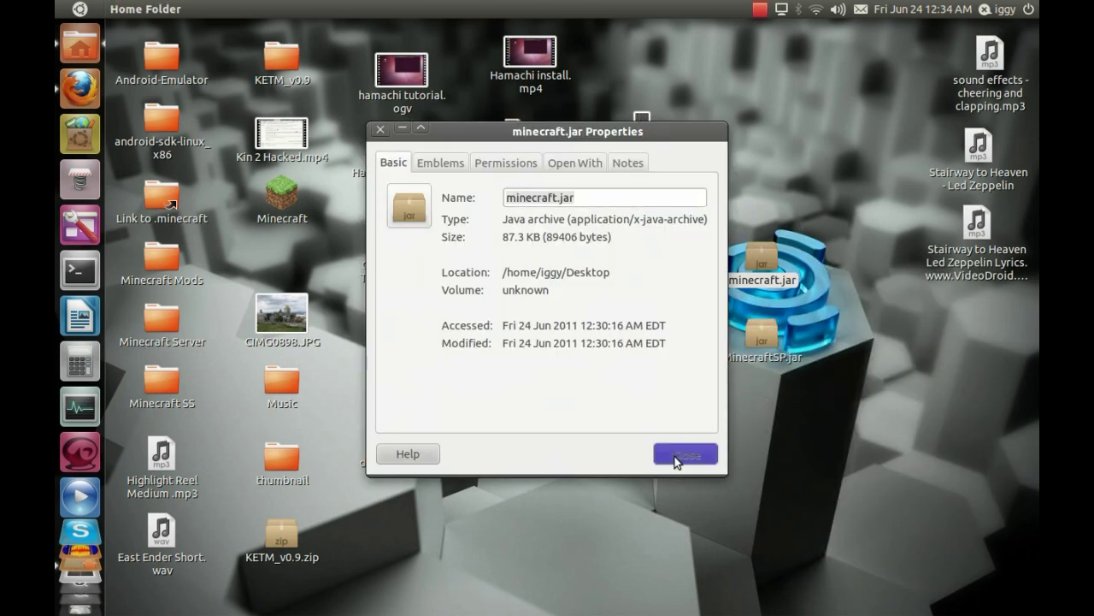
right_click(760, 269)
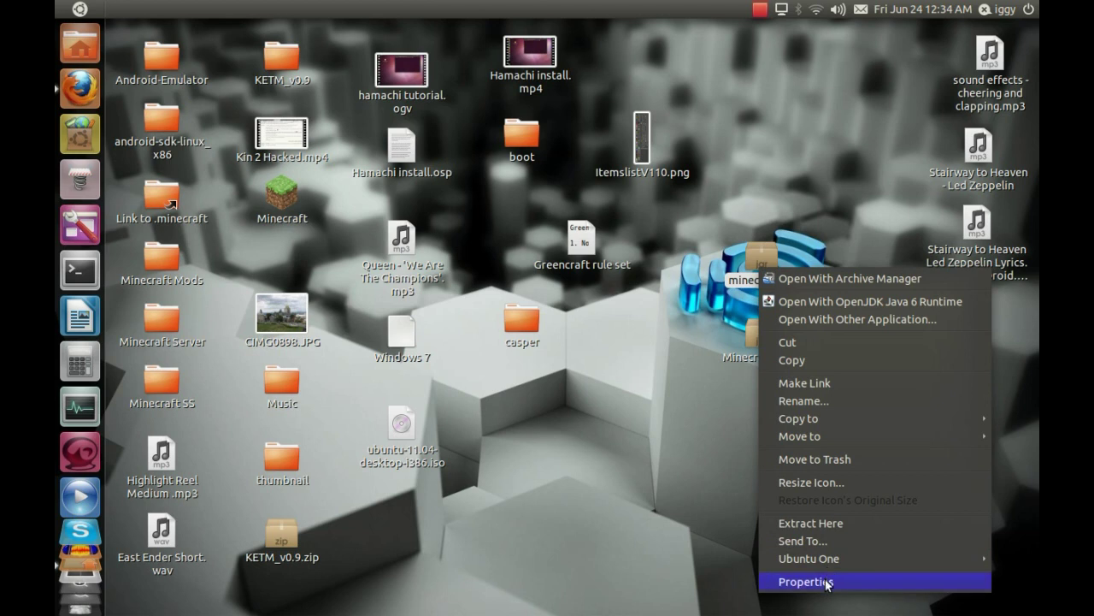
left_click(703, 313)
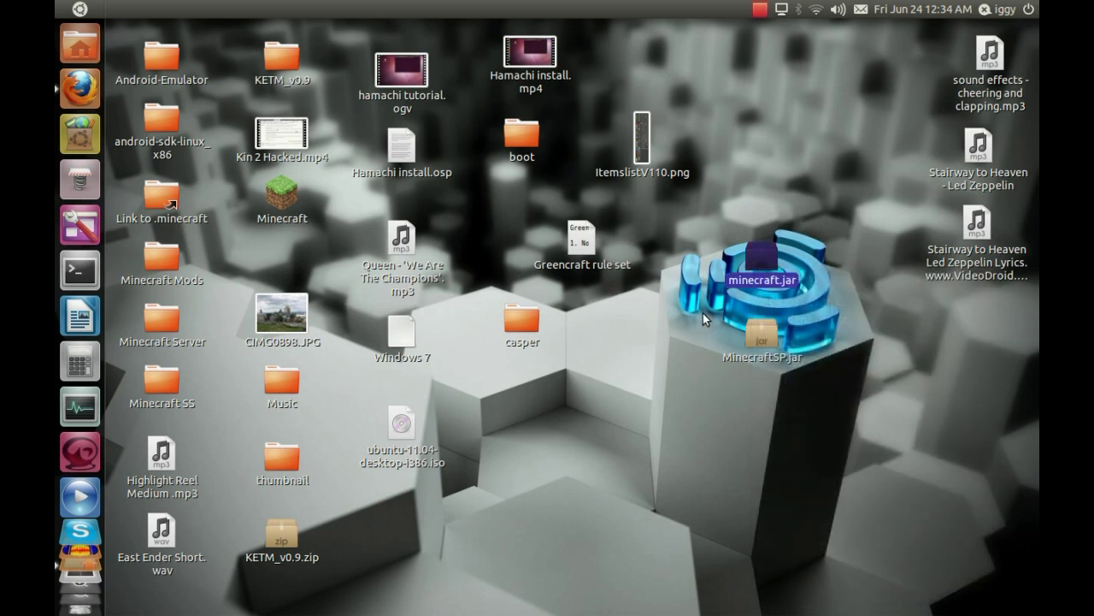
right_click(767, 256)
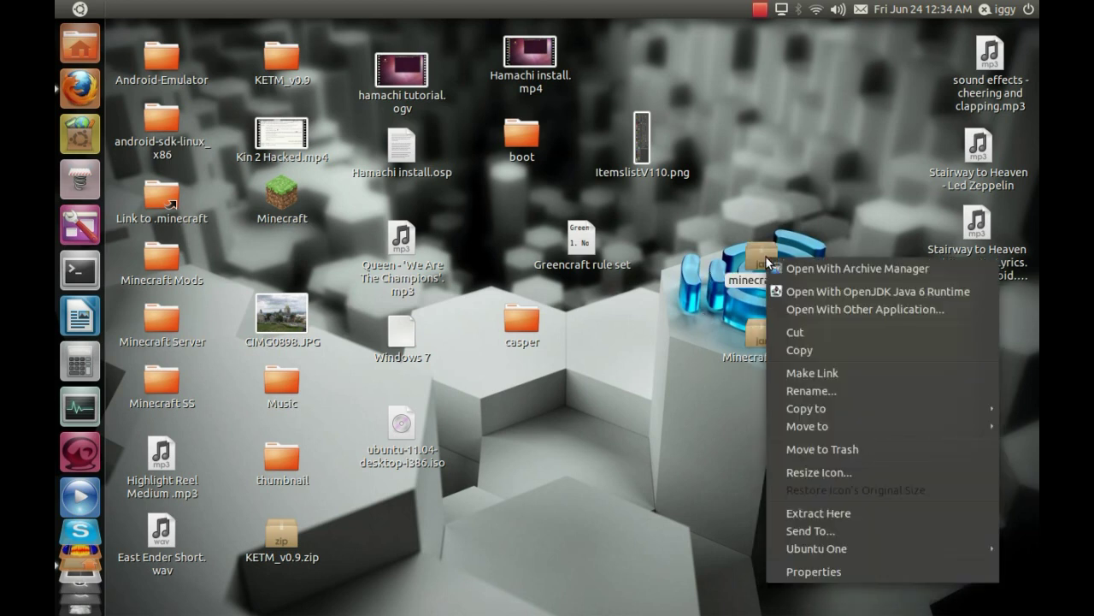
left_click(796, 579)
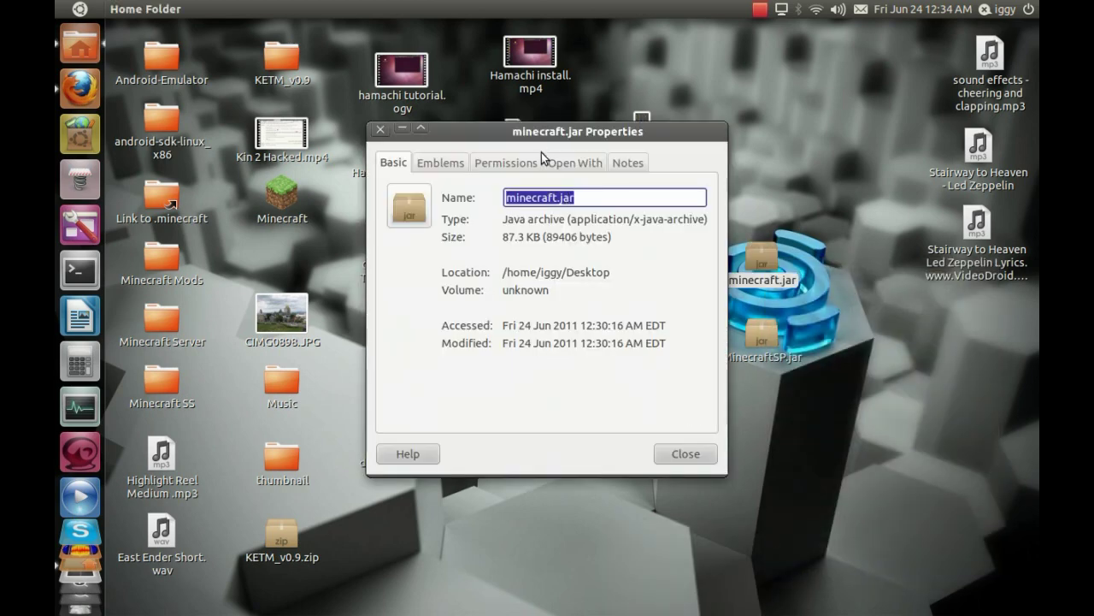
left_click(537, 163)
left_click(489, 370)
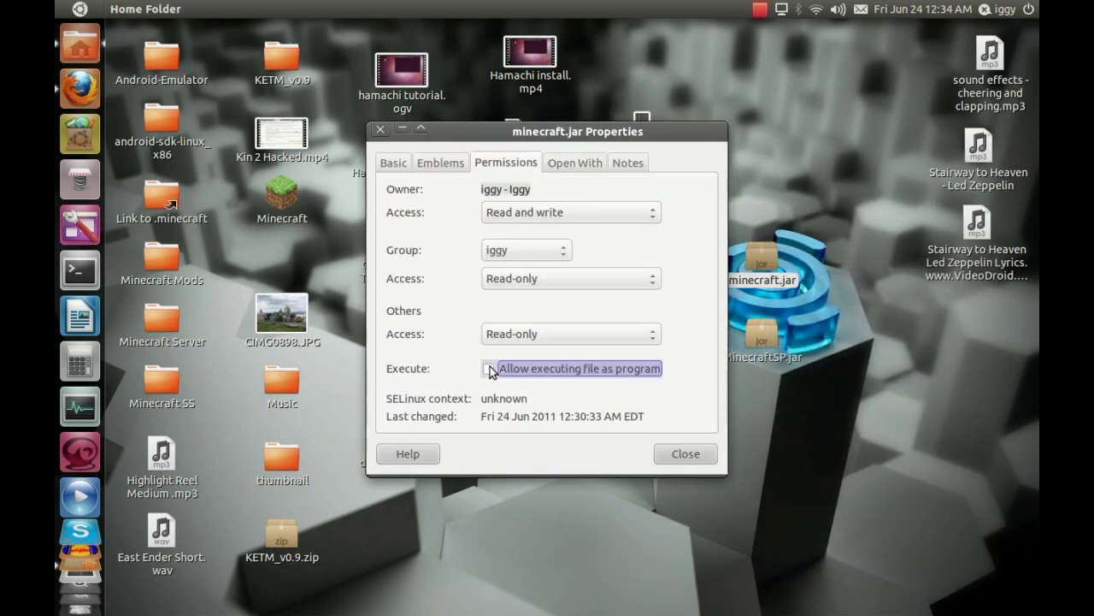
left_click(489, 369)
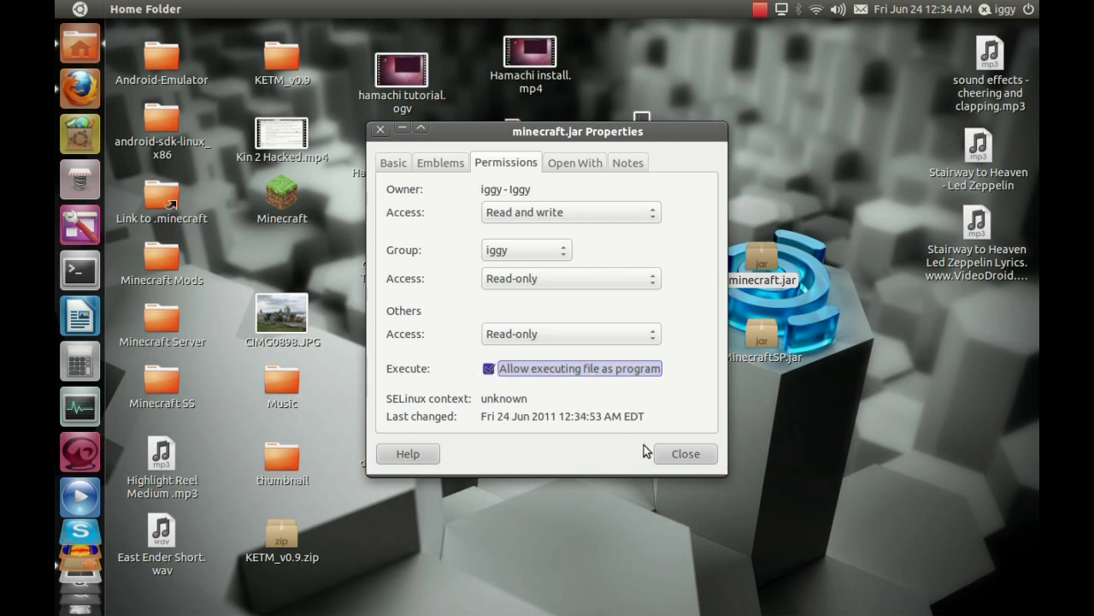
left_click(677, 450)
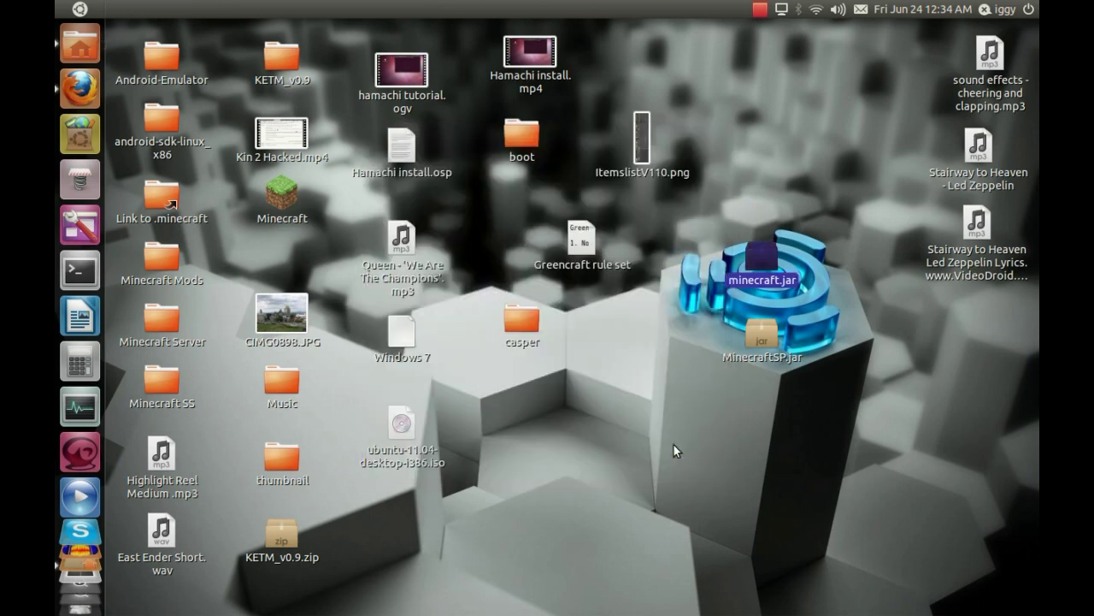
right_click(757, 268)
left_click(813, 301)
left_click(676, 419)
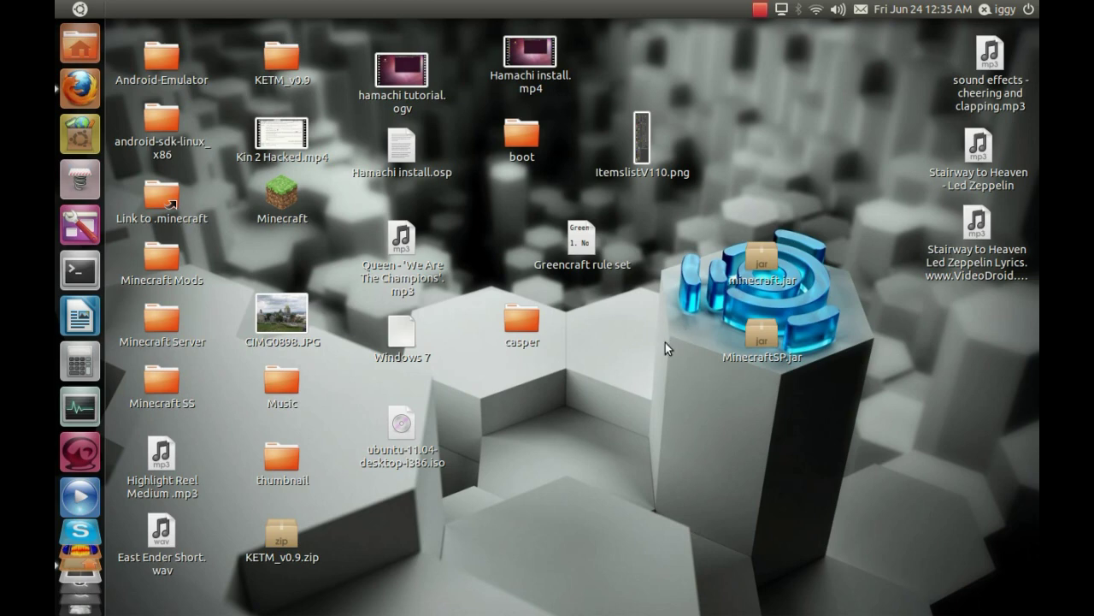
double_click(758, 360)
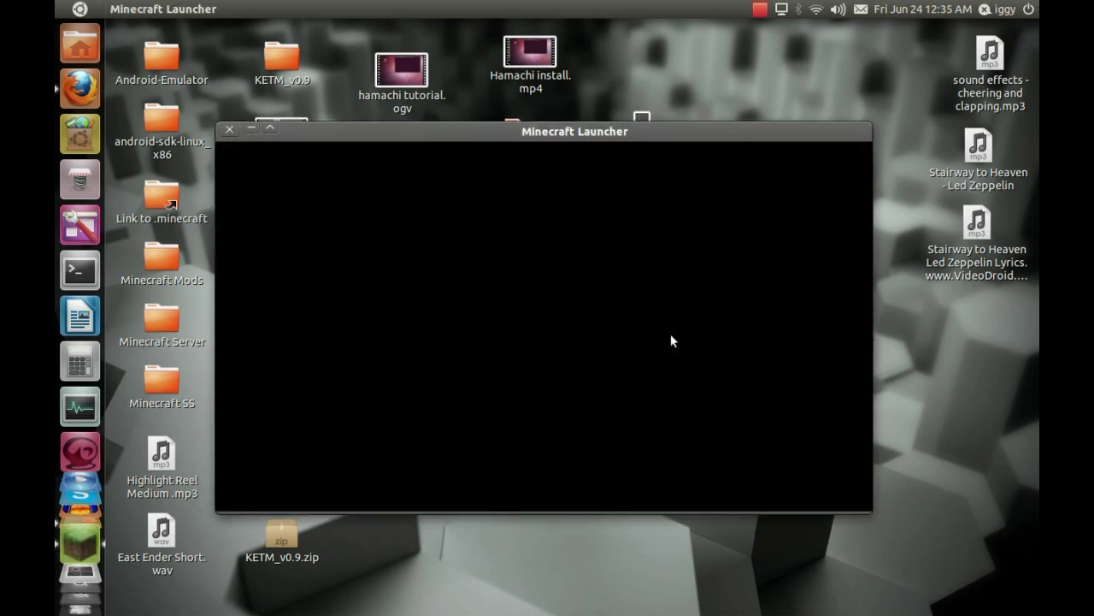
scroll(540, 293, "down", 5)
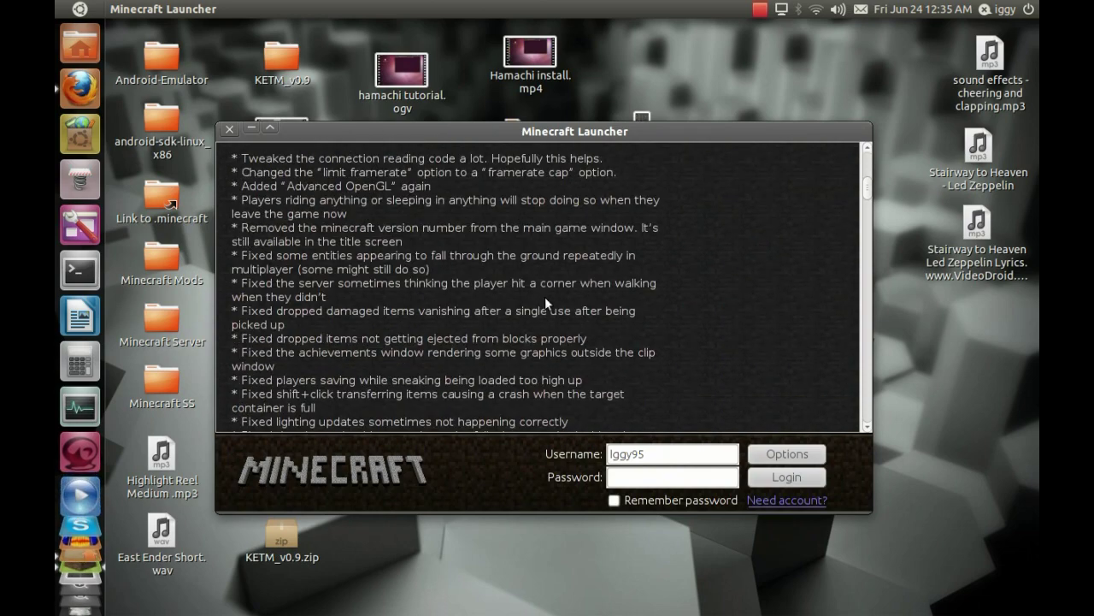
scroll(545, 300, "down", 2)
scroll(549, 298, "up", 8)
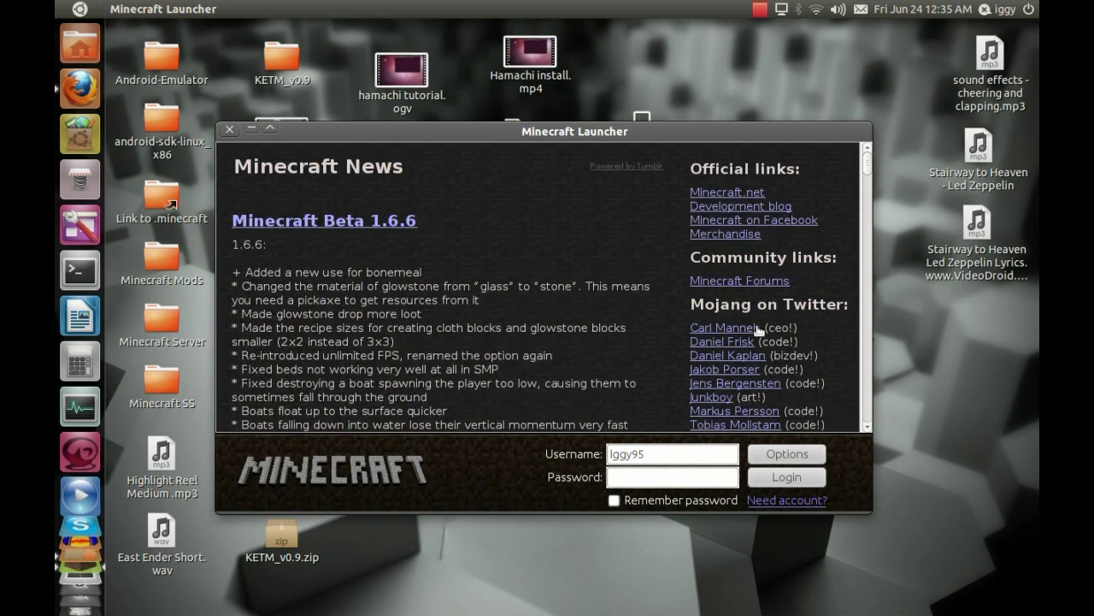
left_click(676, 477)
type("************")
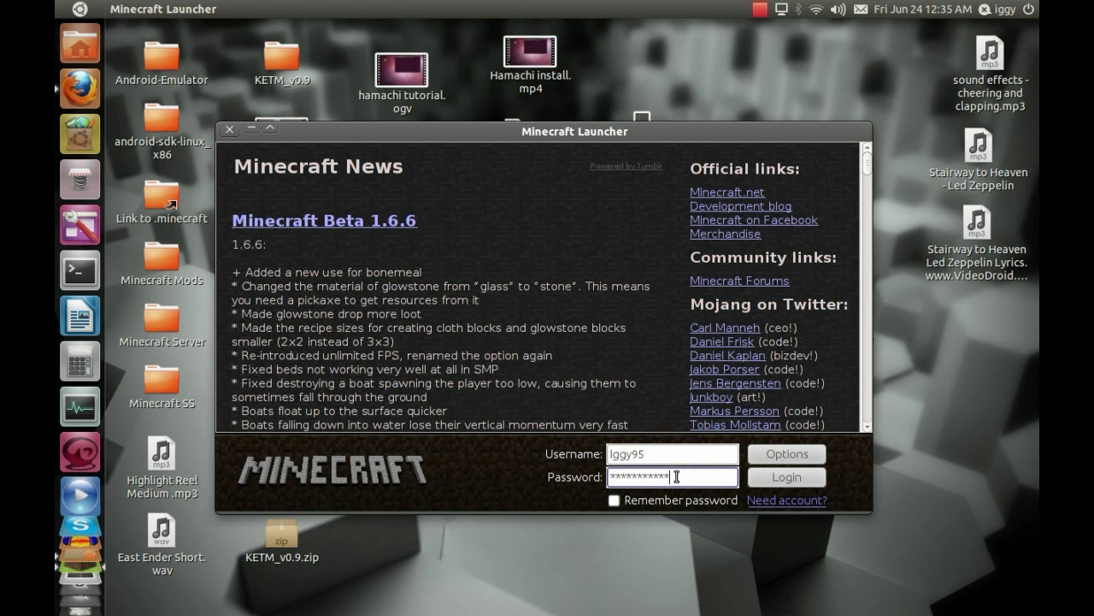
key("Return")
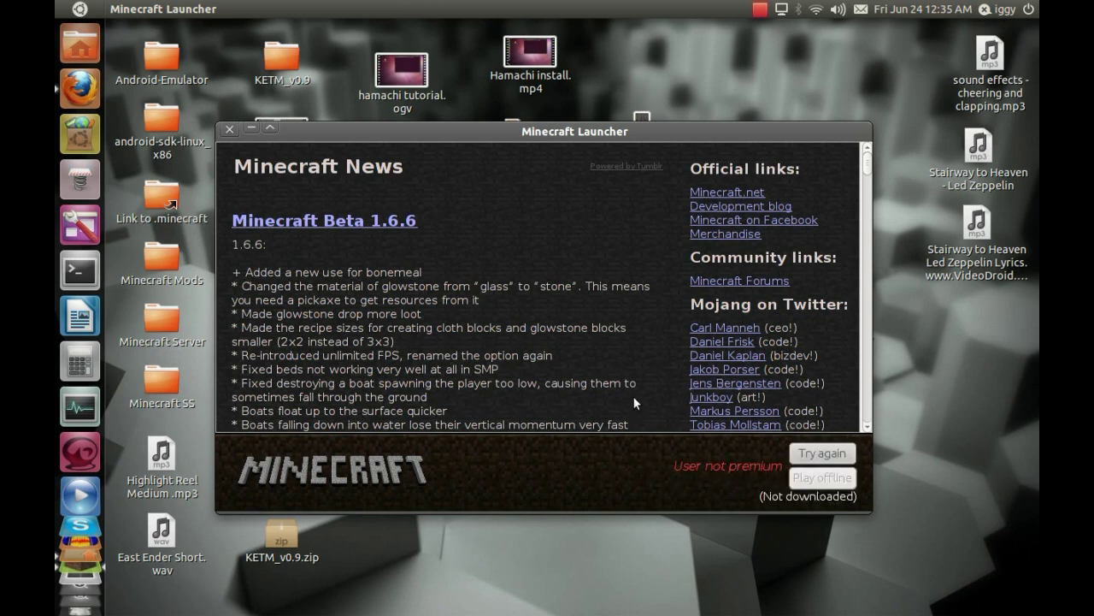
scroll(546, 383, "down", 5)
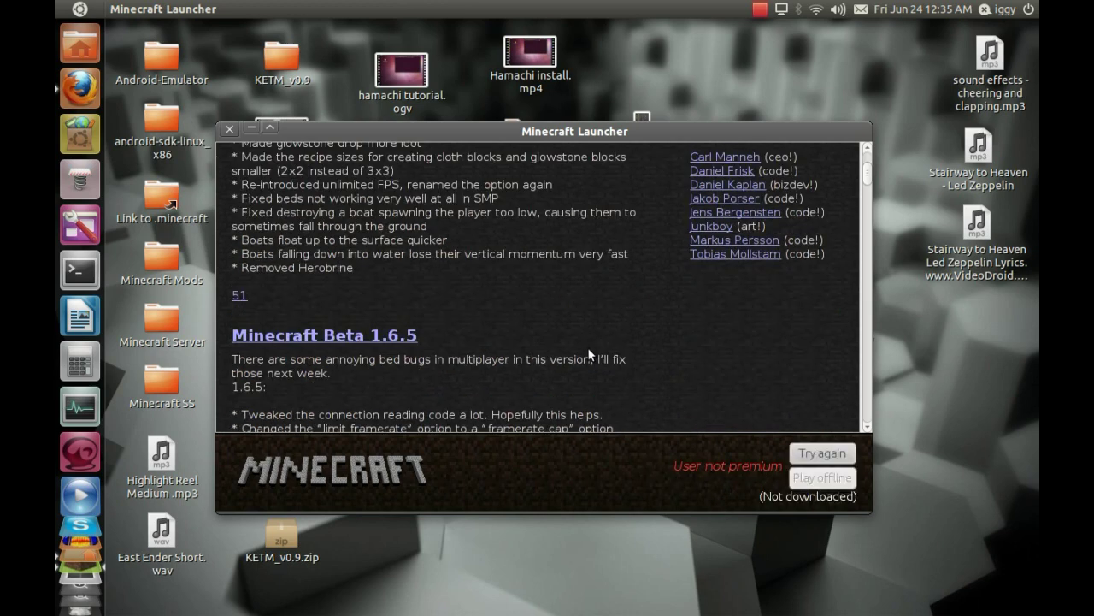
scroll(587, 347, "down", 5)
scroll(576, 294, "down", 5)
scroll(603, 270, "down", 5)
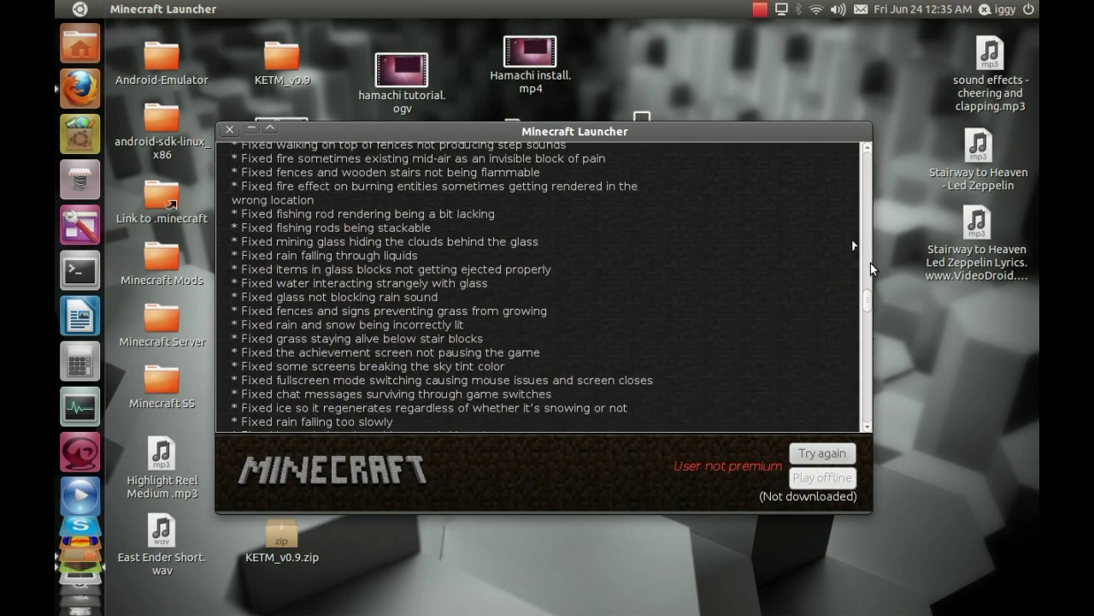
left_click_drag(868, 295, 861, 98)
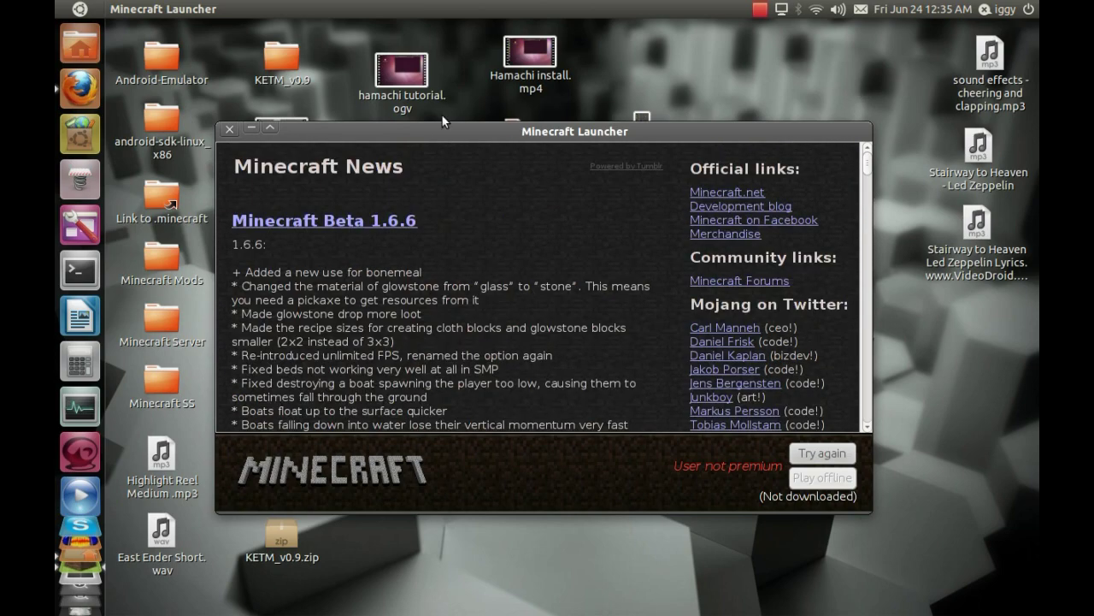
left_click(229, 129)
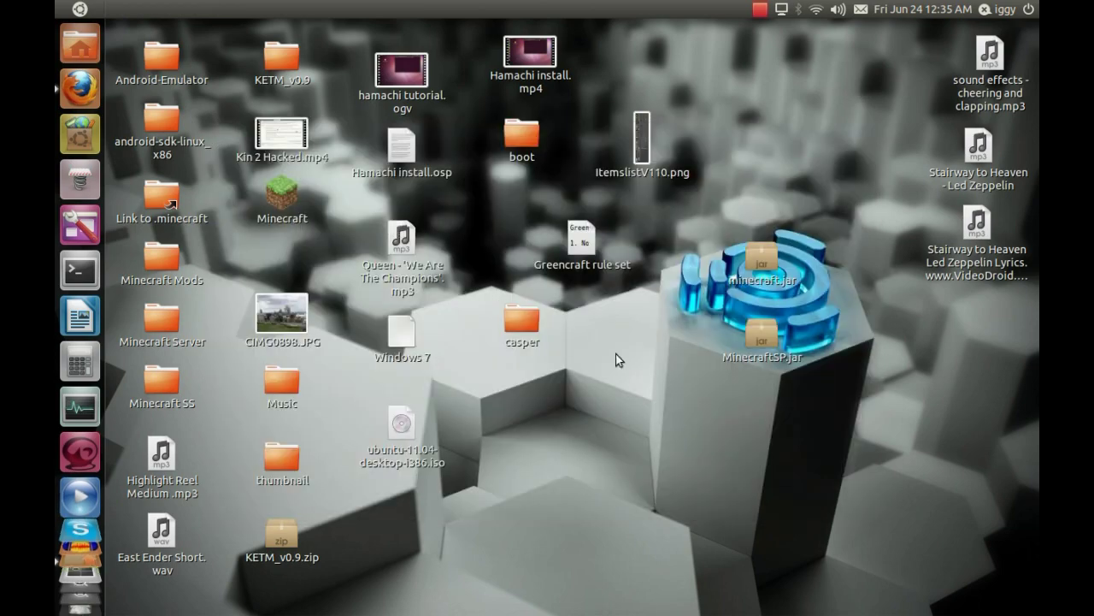
- Enable 'Allow executing file as program' in MinecraftSP.jar's Permissions properties
right_click(768, 337)
left_click(812, 324)
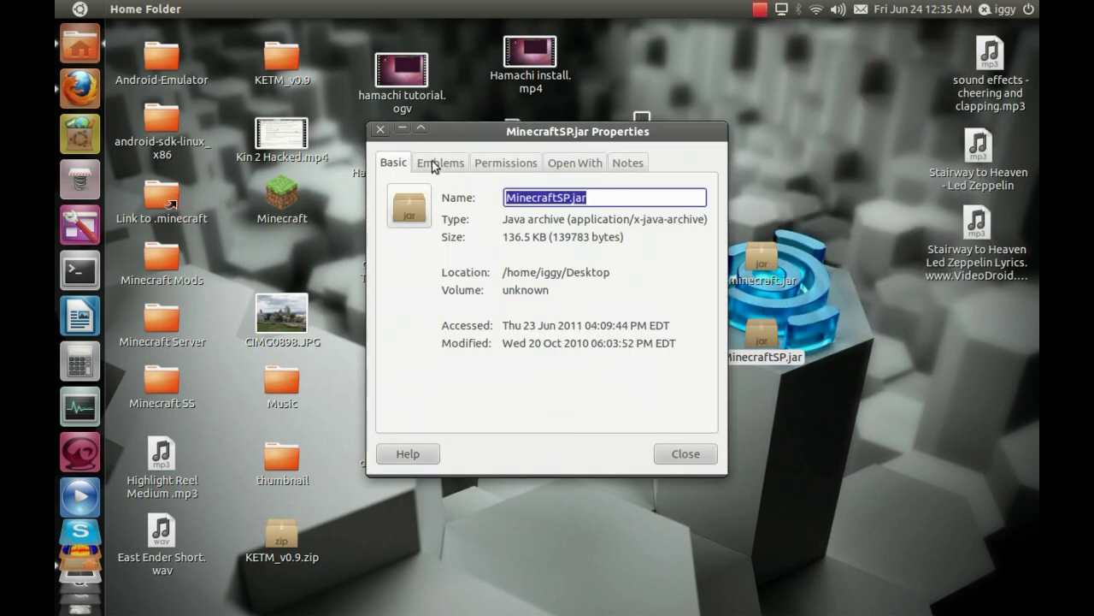
left_click(506, 162)
left_click(496, 370)
left_click(668, 454)
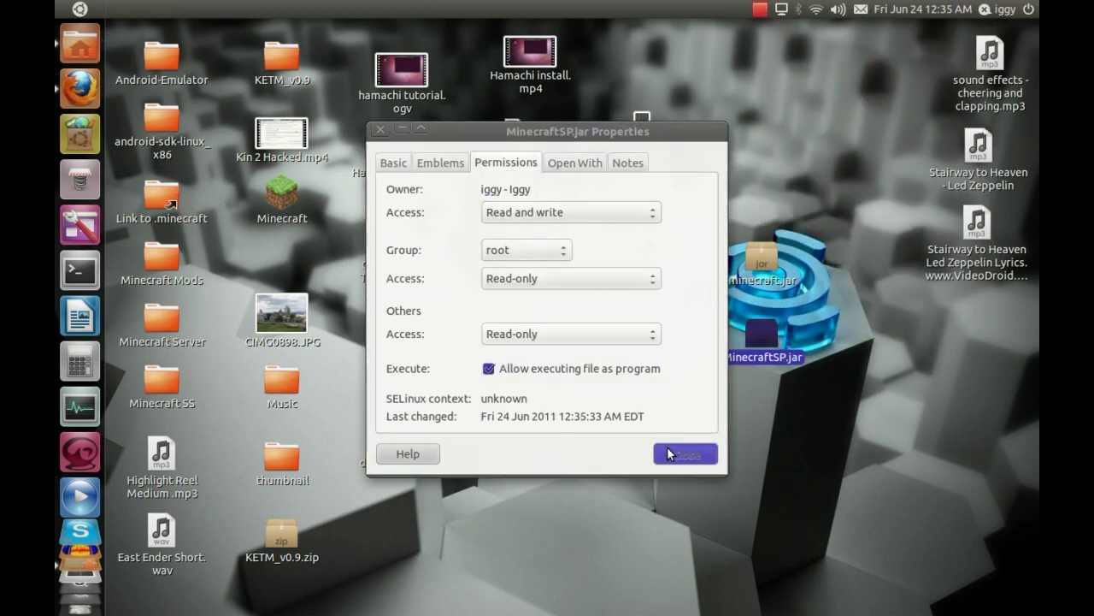
- Run MinecraftSP.jar with OpenJDK Java 6 Runtime, then close the Minecraft Launcher window
right_click(762, 338)
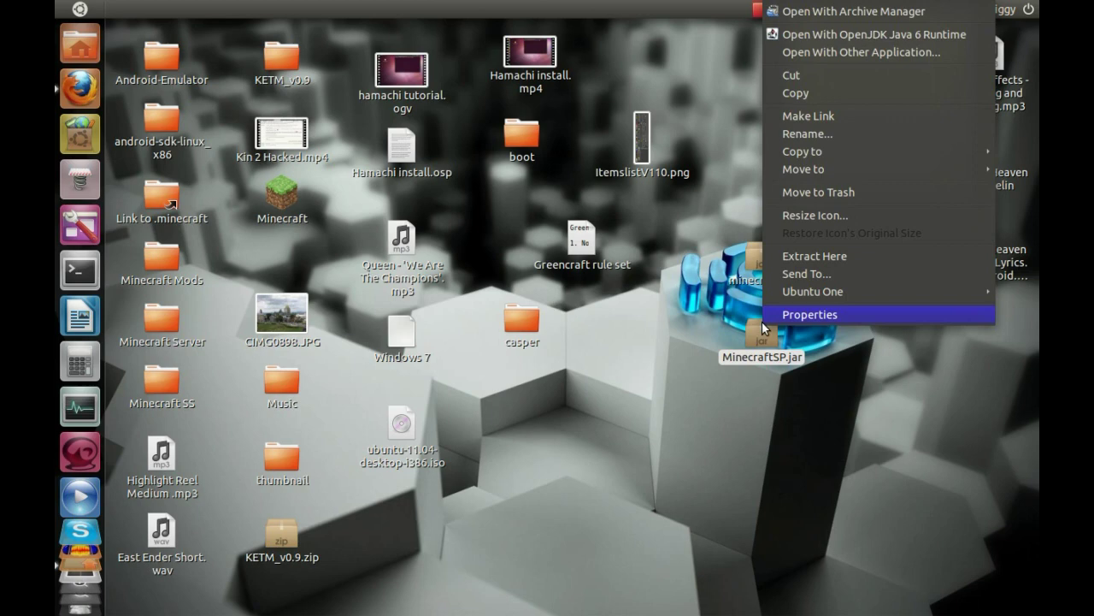
left_click(835, 33)
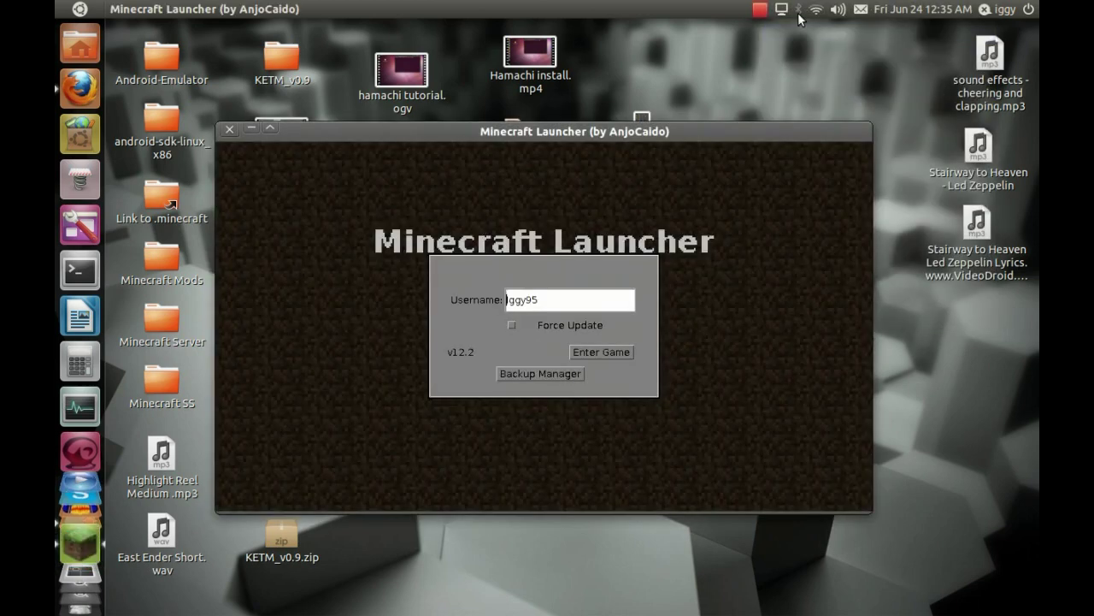
left_click(229, 130)
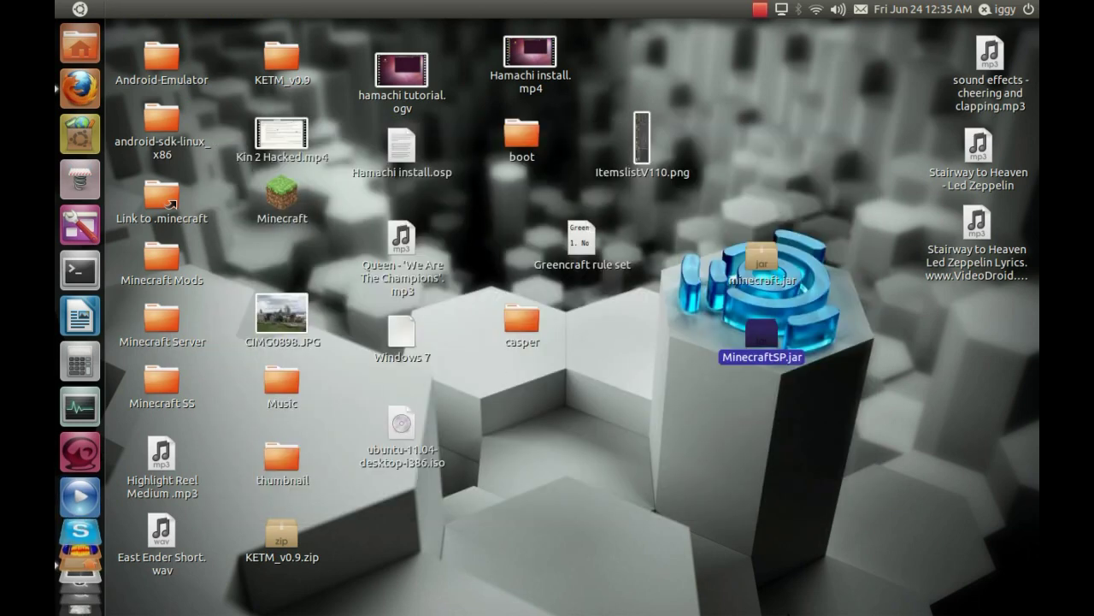
left_click(785, 590)
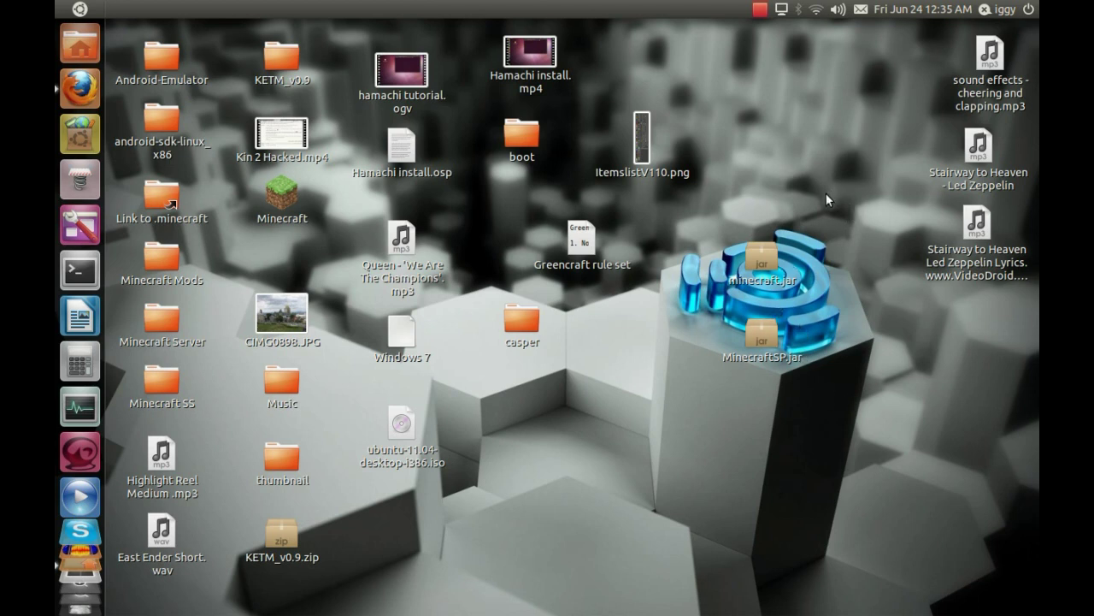
mouse_move(825, 205)
left_mouse_down()
mouse_move(690, 444)
mouse_move(706, 381)
left_mouse_up()
left_click(703, 385)
mouse_move(720, 377)
left_mouse_down()
mouse_move(812, 149)
mouse_move(720, 376)
left_mouse_up()
left_click(720, 376)
mouse_move(573, 418)
left_mouse_down()
mouse_move(619, 391)
mouse_move(725, 378)
mouse_move(799, 388)
mouse_move(840, 353)
left_mouse_up()
left_click(743, 414)
left_click(156, 197)
double_click(157, 197)
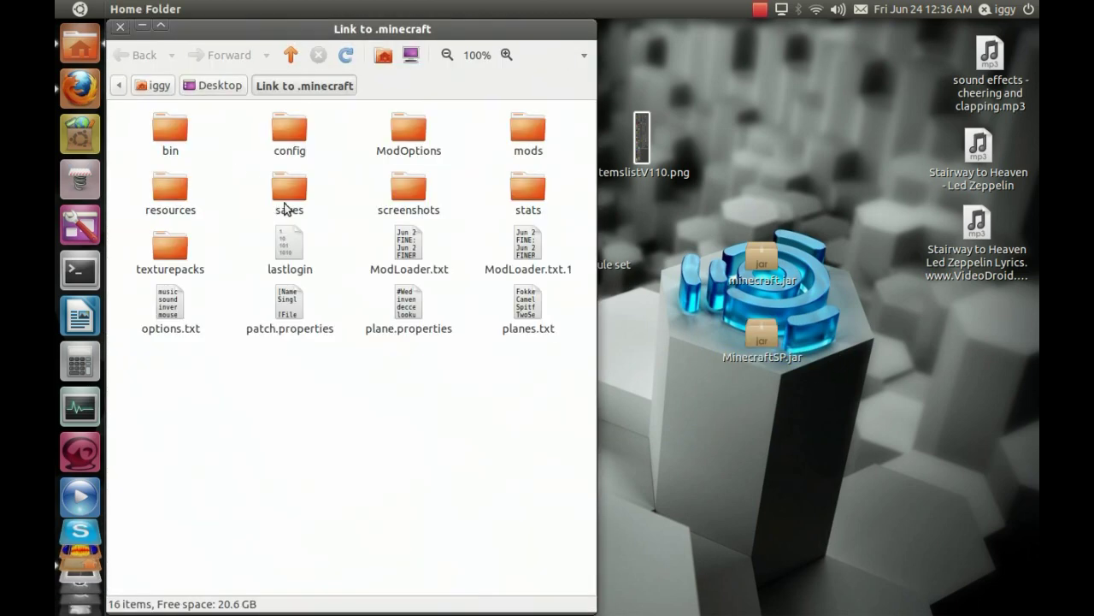
double_click(186, 144)
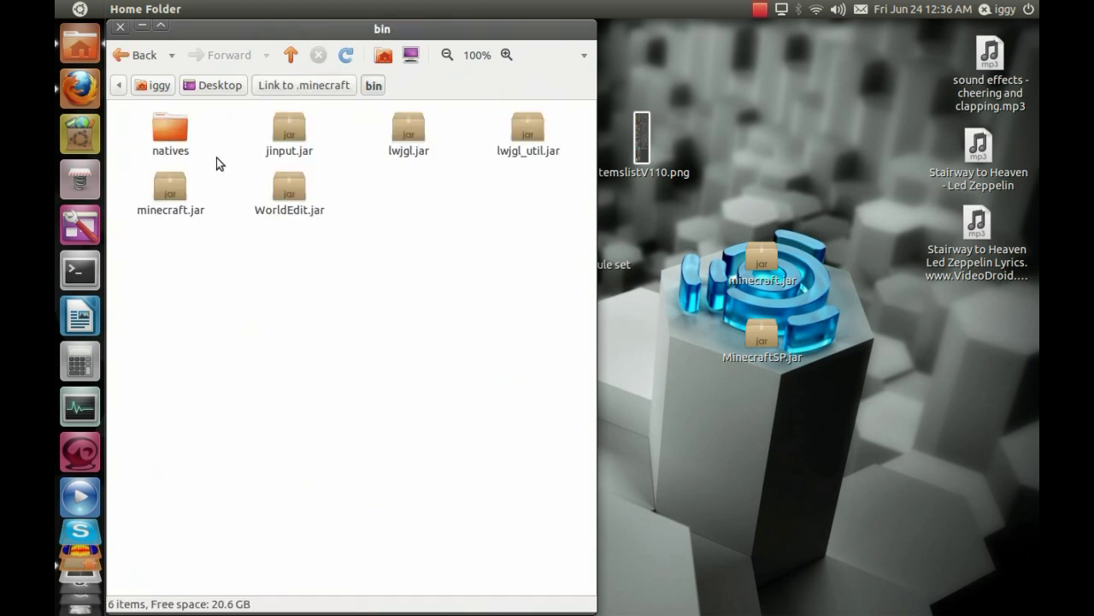
left_click(419, 151)
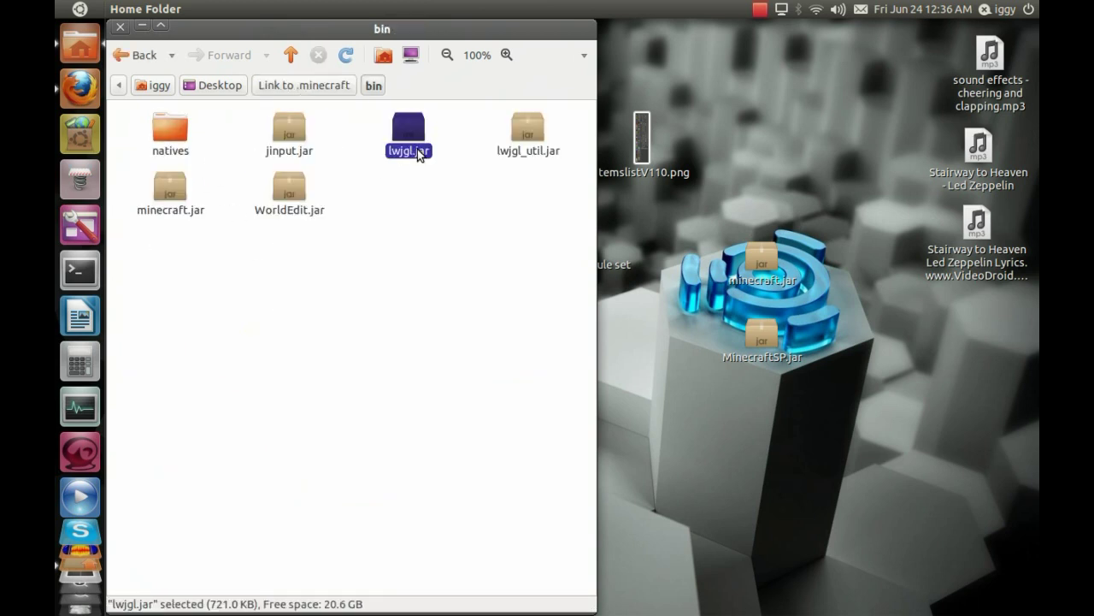
left_click(423, 191)
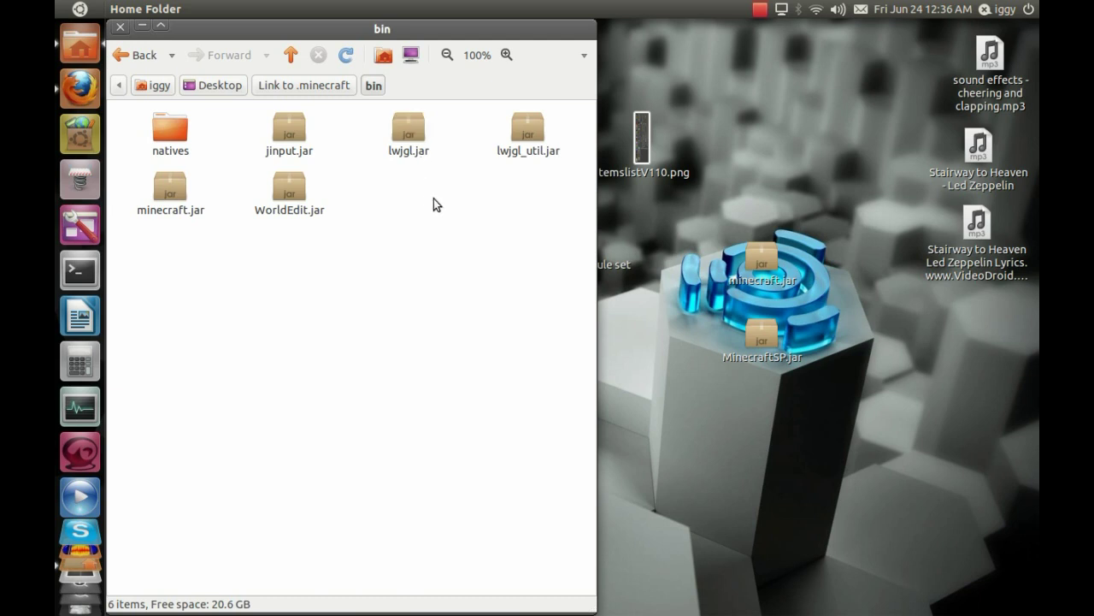
left_click(413, 154)
left_click(390, 267)
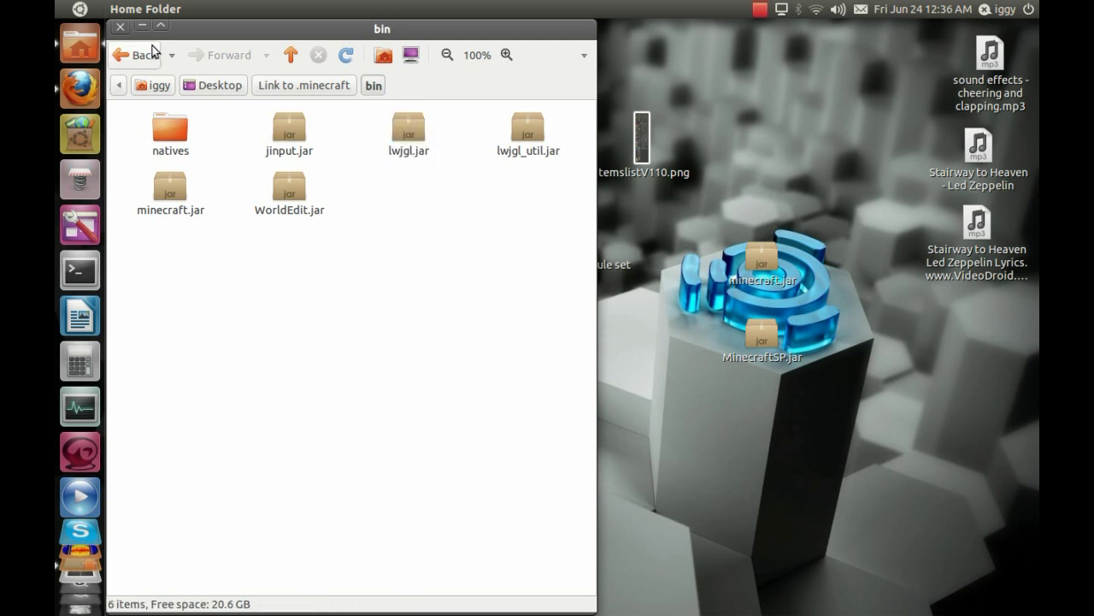
left_click(120, 27)
left_click(602, 338)
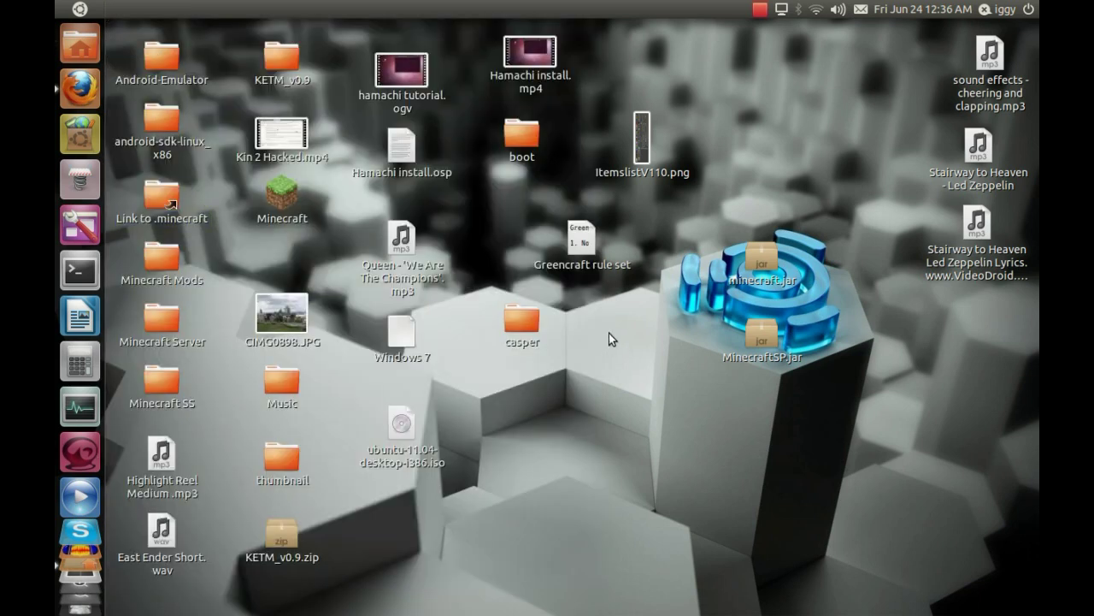
left_click_drag(613, 345, 549, 187)
left_click(616, 363)
left_click_drag(804, 216, 707, 401)
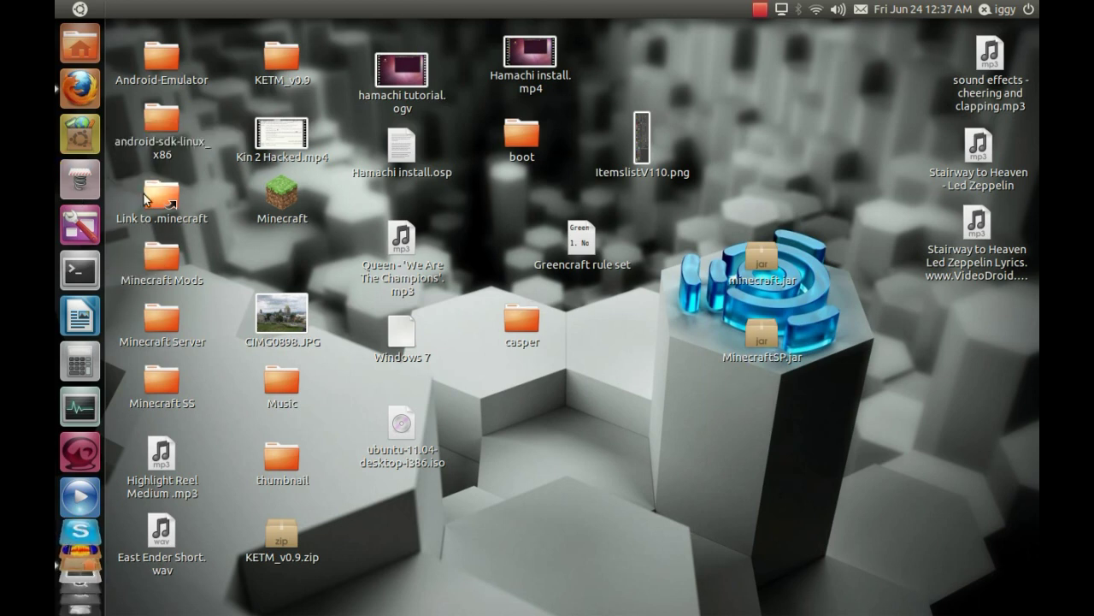
right_click(86, 181)
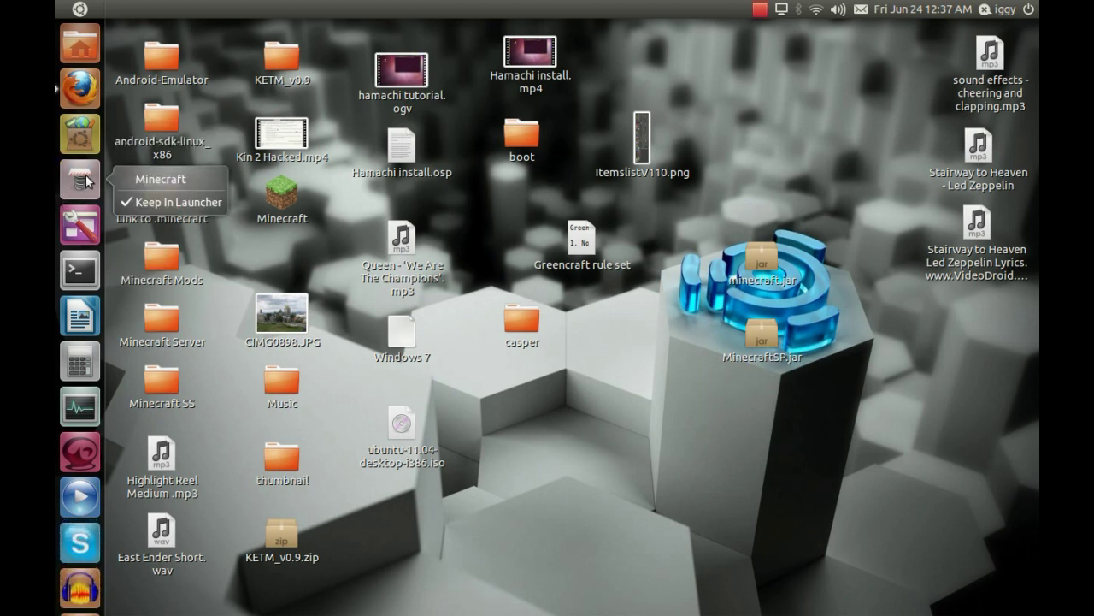
left_click(125, 224)
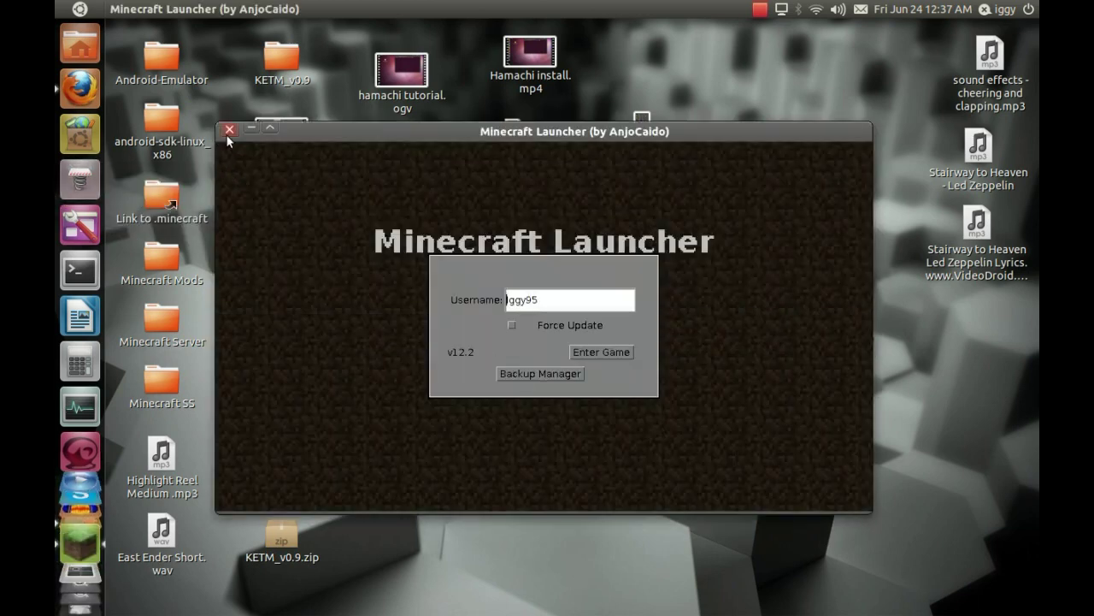
left_click(229, 129)
right_click(773, 276)
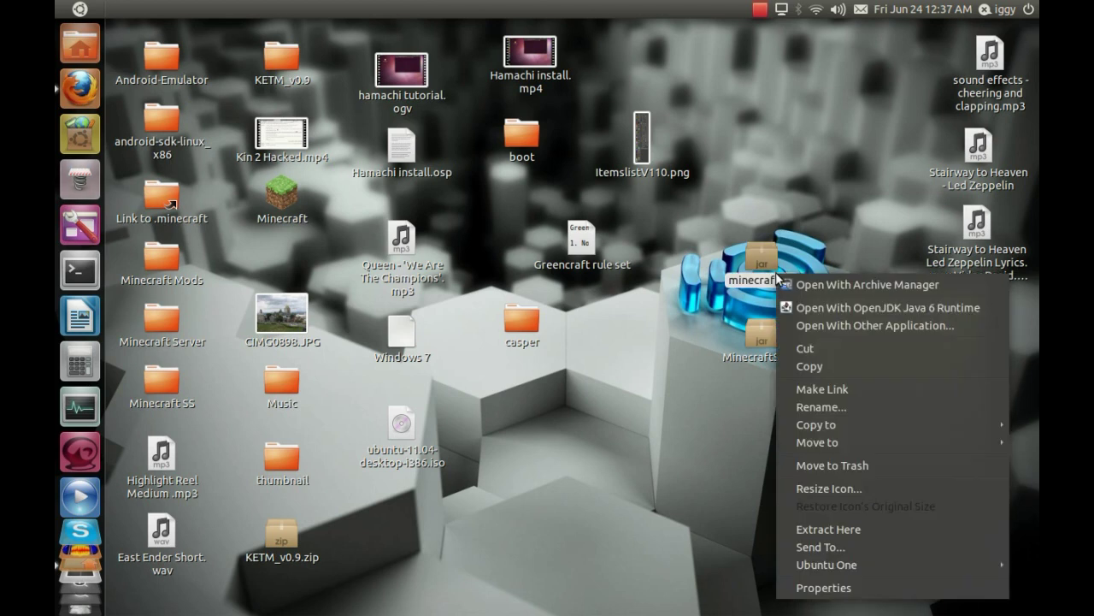
left_click(724, 394)
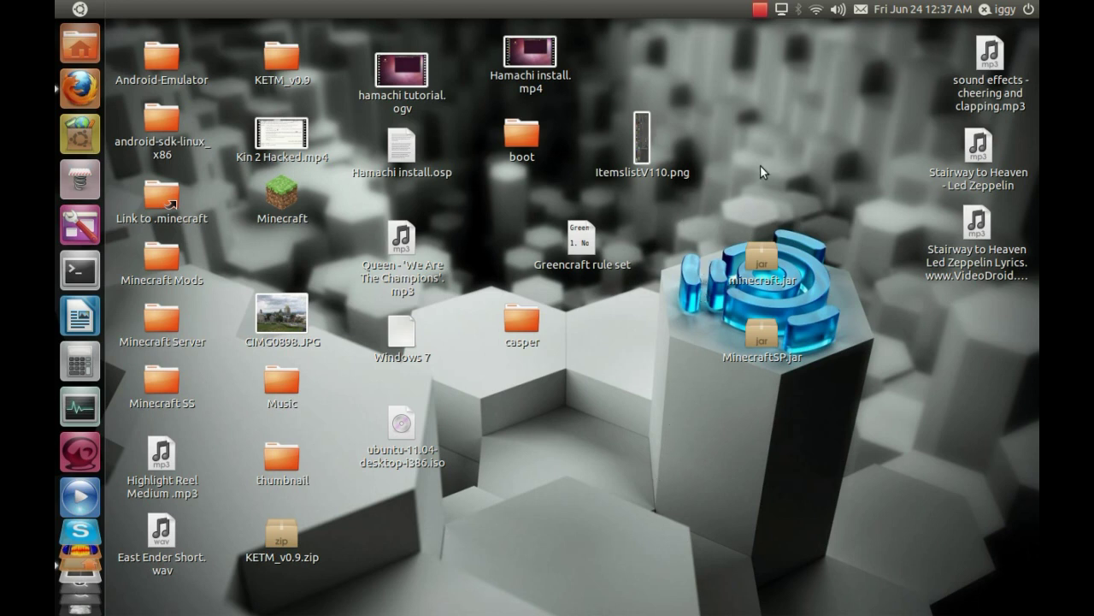
left_click_drag(683, 182, 846, 436)
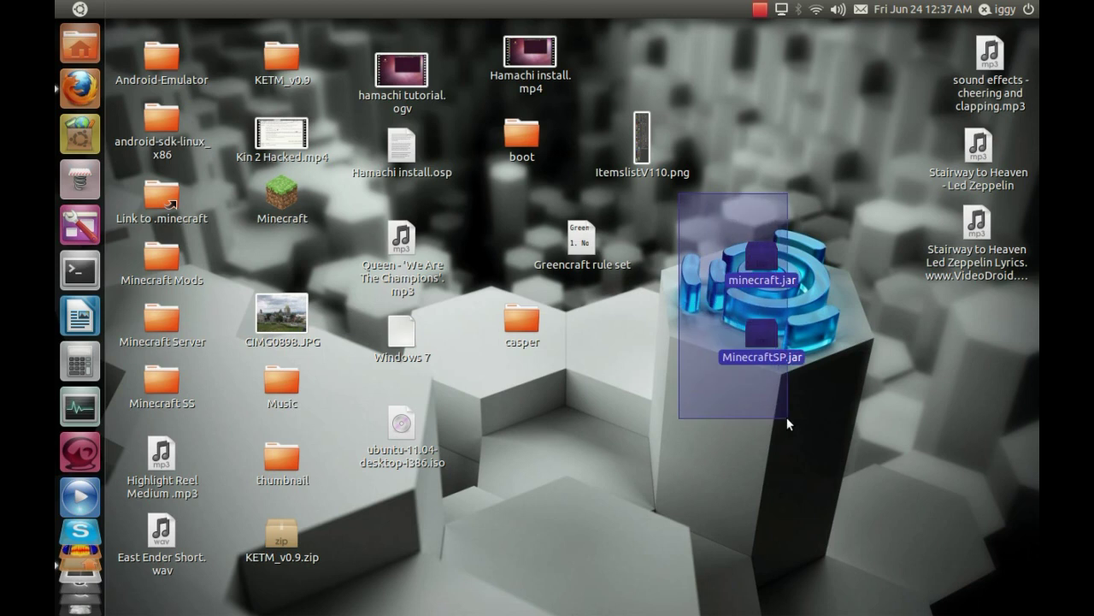
left_click(932, 9)
left_click(738, 159)
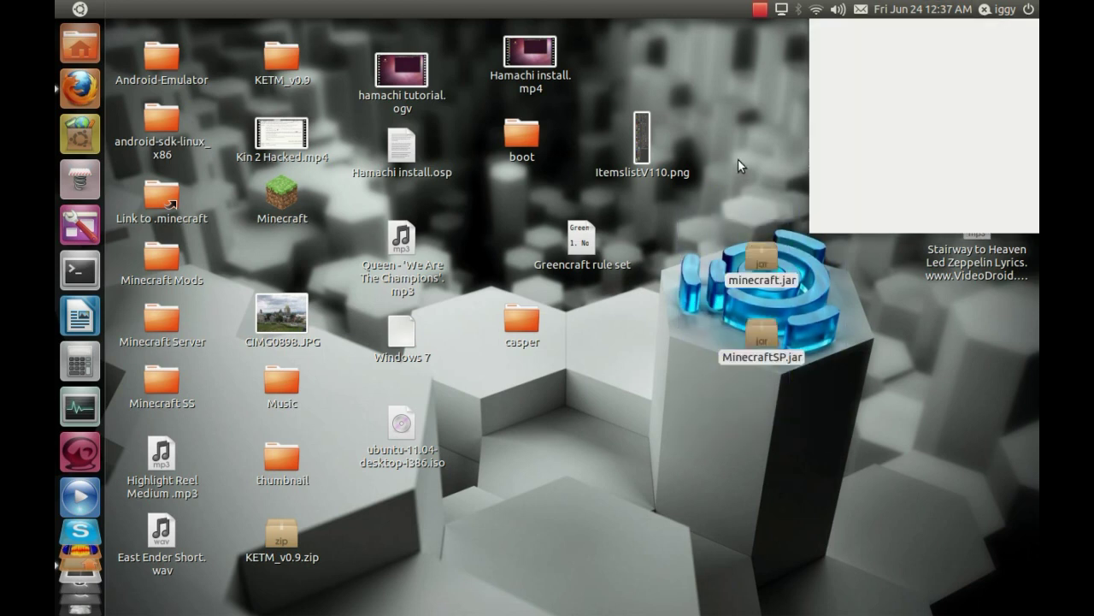
mouse_move(835, 200)
left_mouse_down()
mouse_move(696, 379)
mouse_move(760, 318)
mouse_move(817, 222)
left_mouse_up()
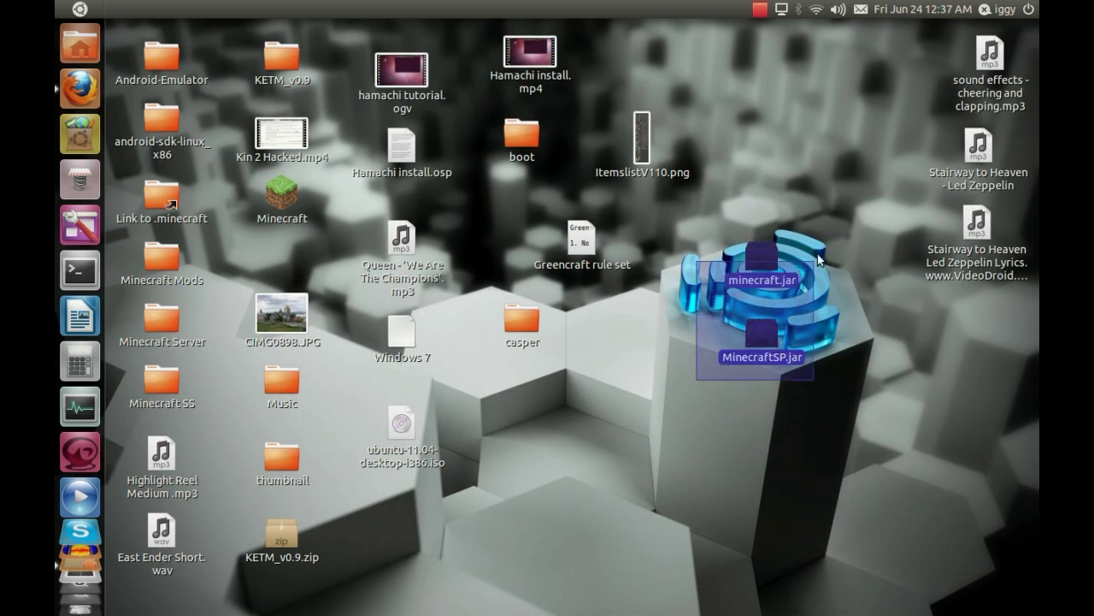
left_click(843, 197)
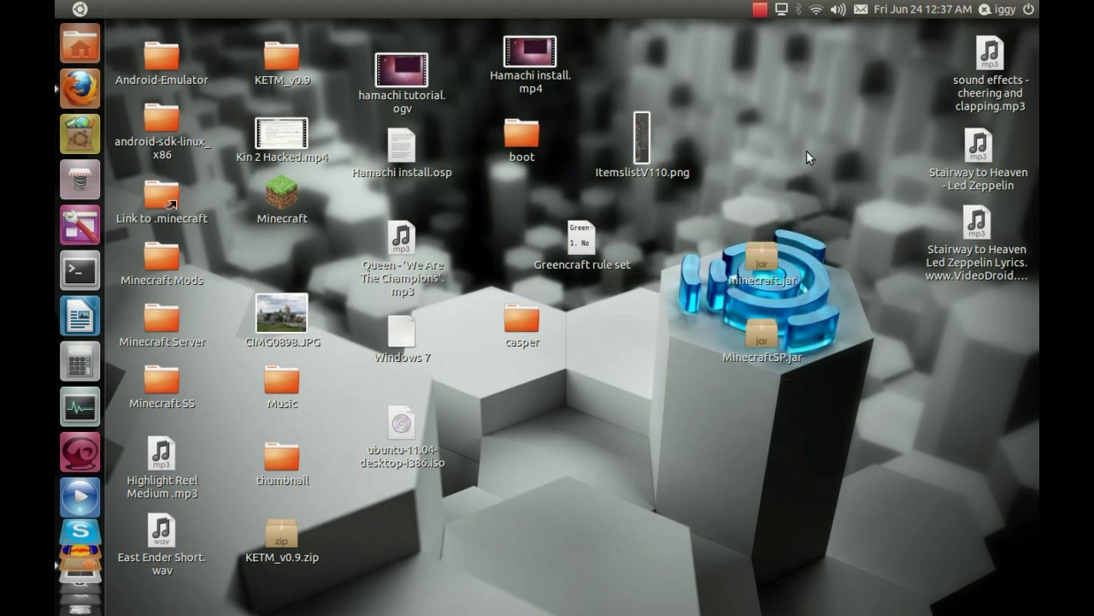
right_click(774, 270)
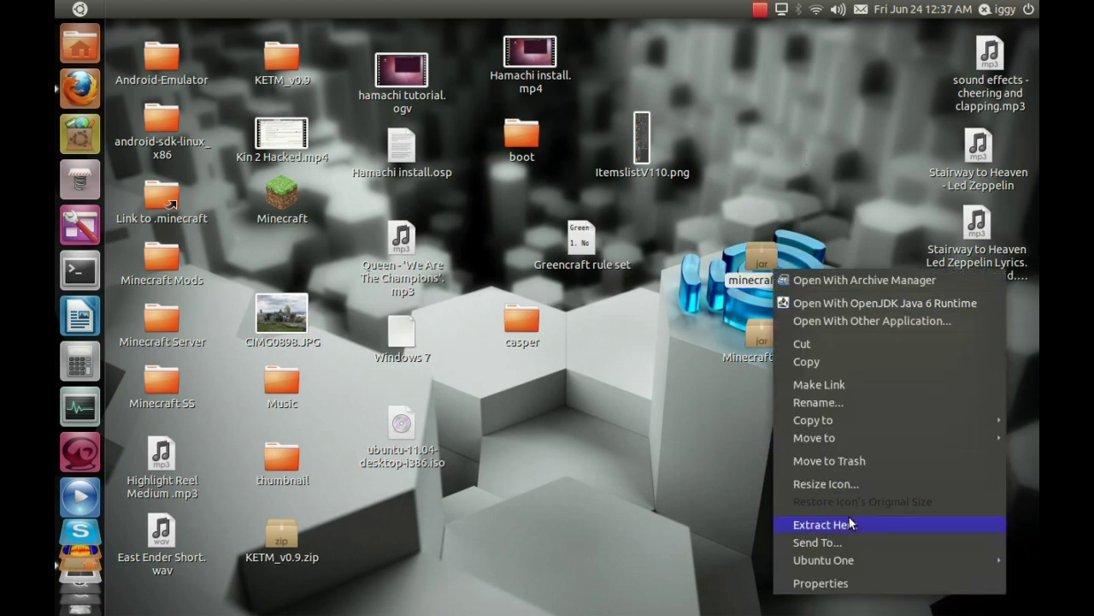
left_click(842, 582)
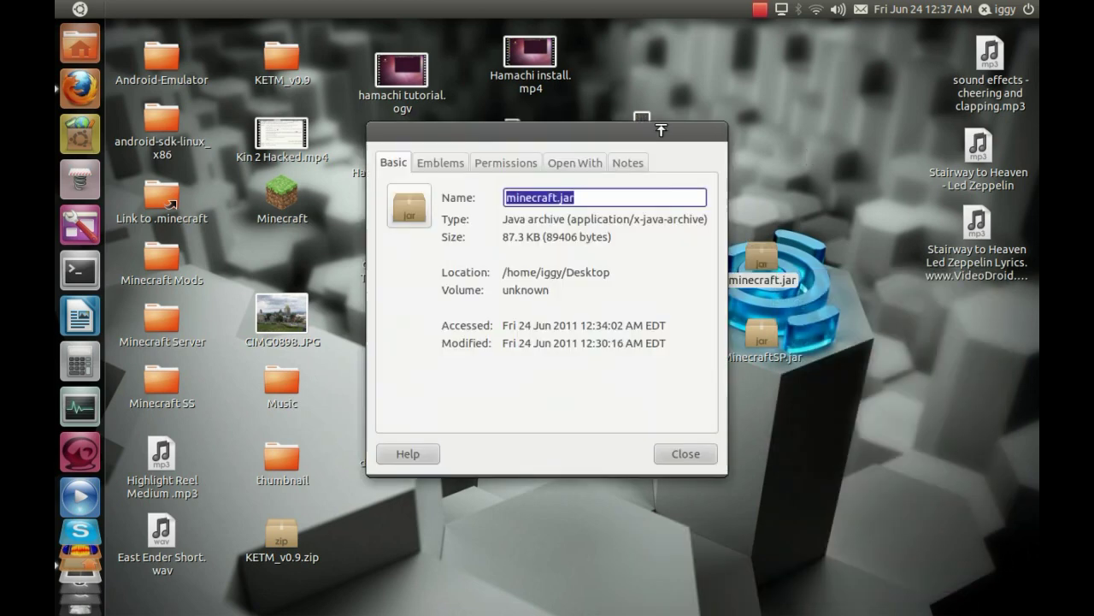
left_click(496, 163)
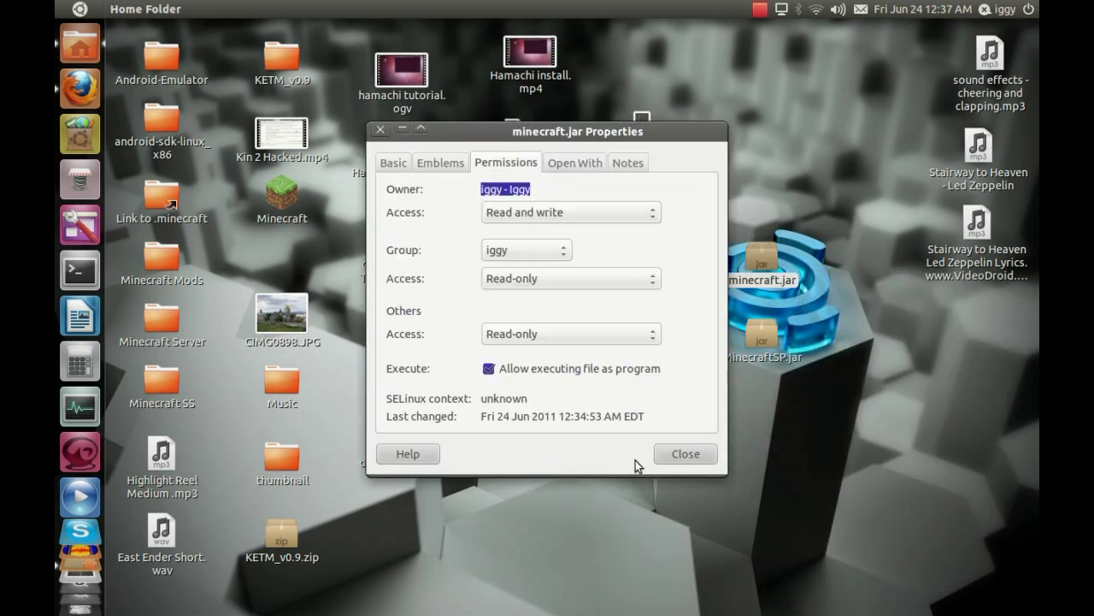
left_click(694, 459)
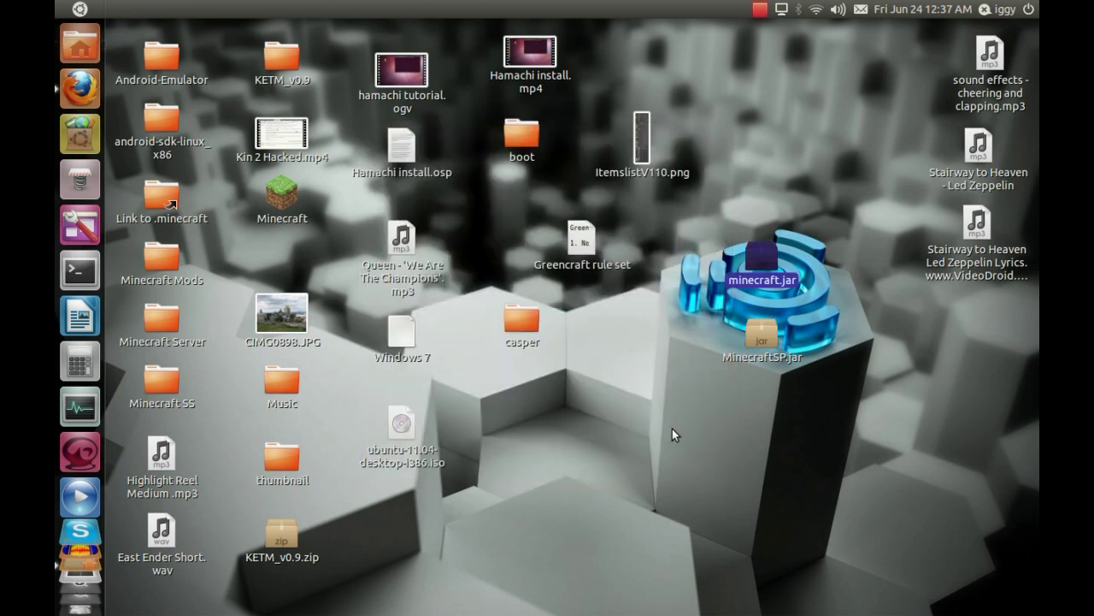
left_click(673, 428)
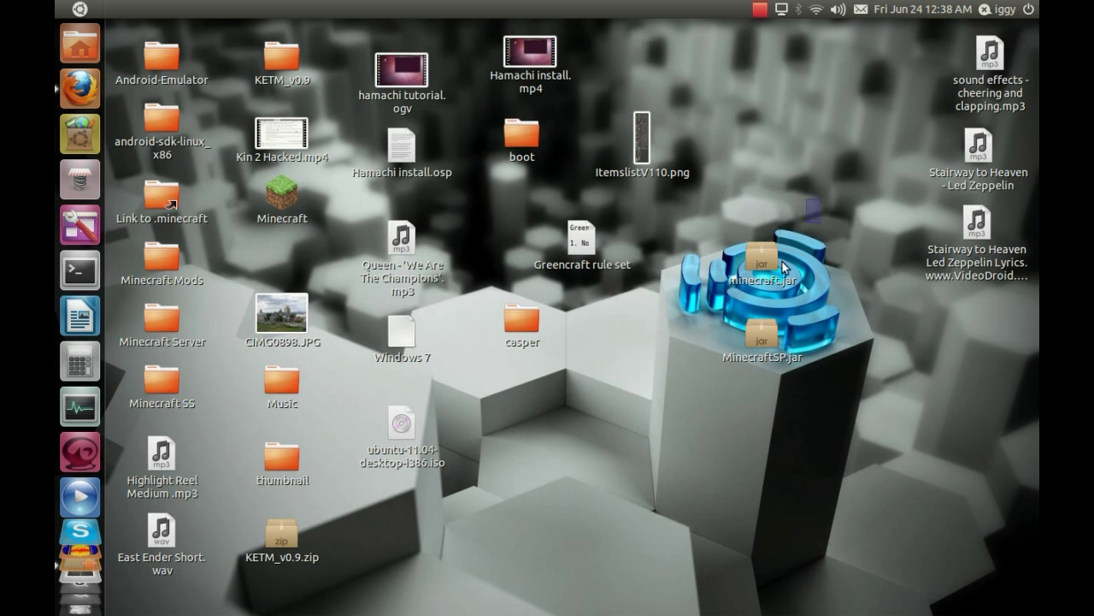
left_click_drag(782, 261, 697, 464)
mouse_move(719, 393)
left_mouse_down()
mouse_move(793, 312)
mouse_move(829, 182)
mouse_move(767, 339)
mouse_move(706, 413)
left_mouse_up()
left_click(659, 395)
mouse_move(699, 199)
left_mouse_down()
mouse_move(815, 397)
mouse_move(687, 162)
mouse_move(721, 182)
left_mouse_up()
left_click(721, 182)
left_click(759, 9)
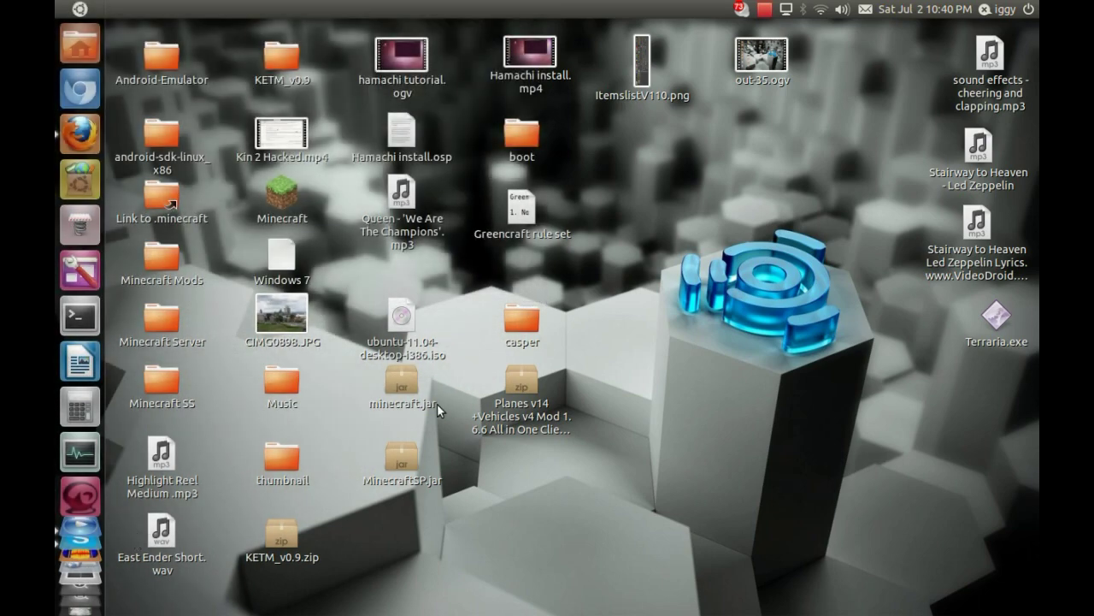
left_click(913, 8)
left_click_drag(574, 507, 111, 38)
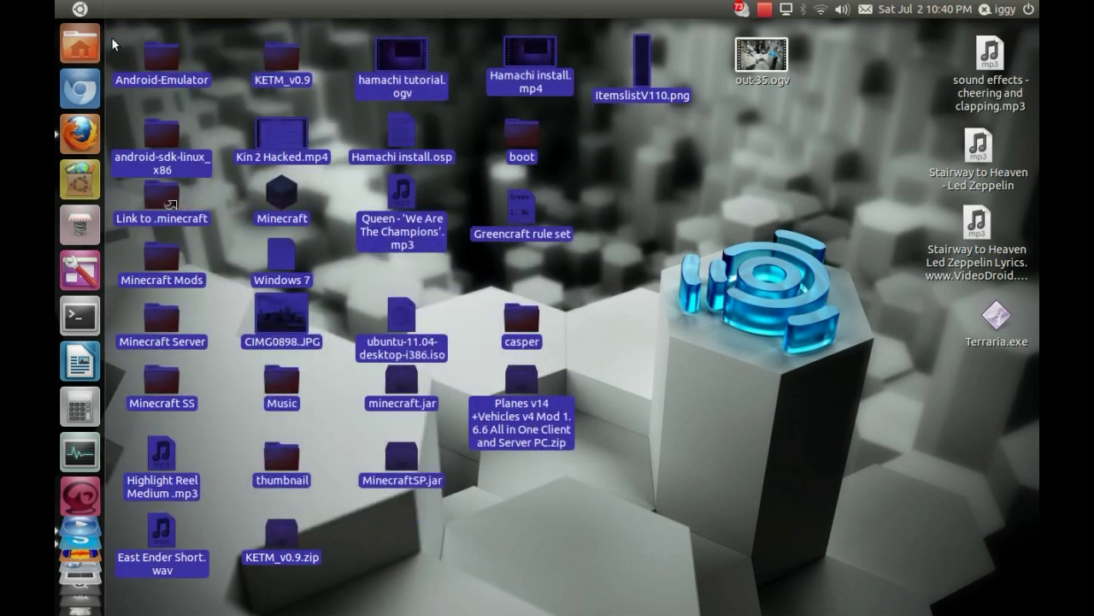
left_click_drag(587, 611, 83, 6)
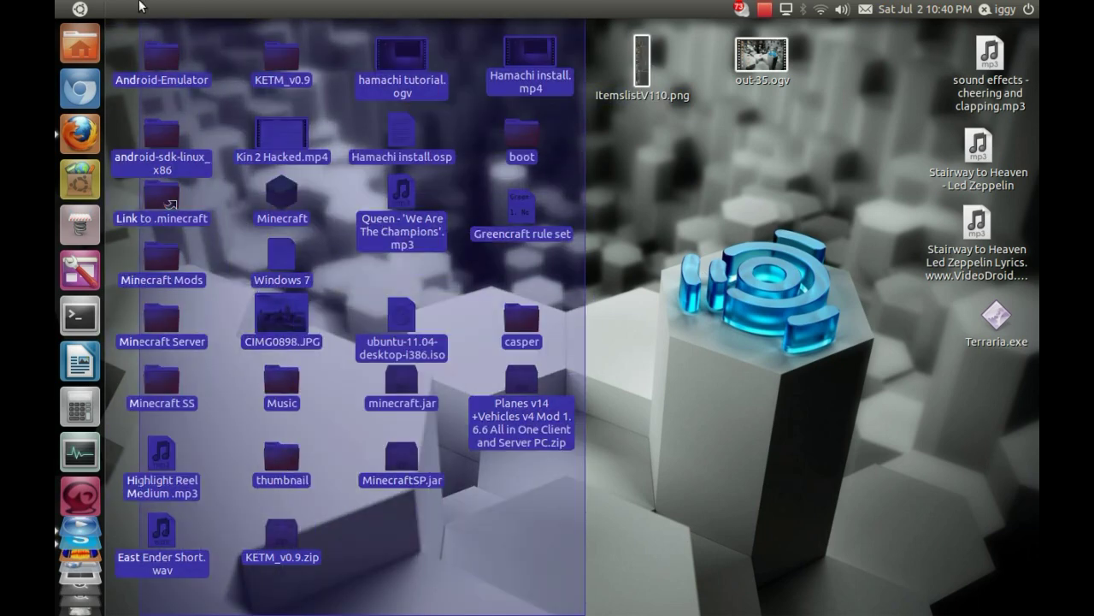
left_click_drag(559, 612, 55, 7)
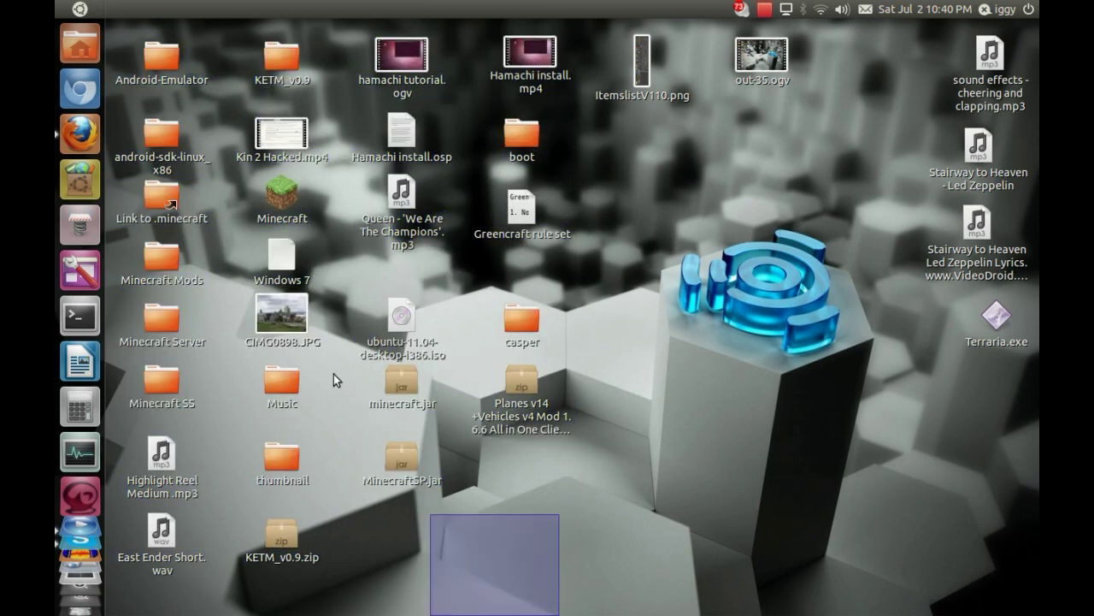
left_click(429, 481)
left_click(633, 477)
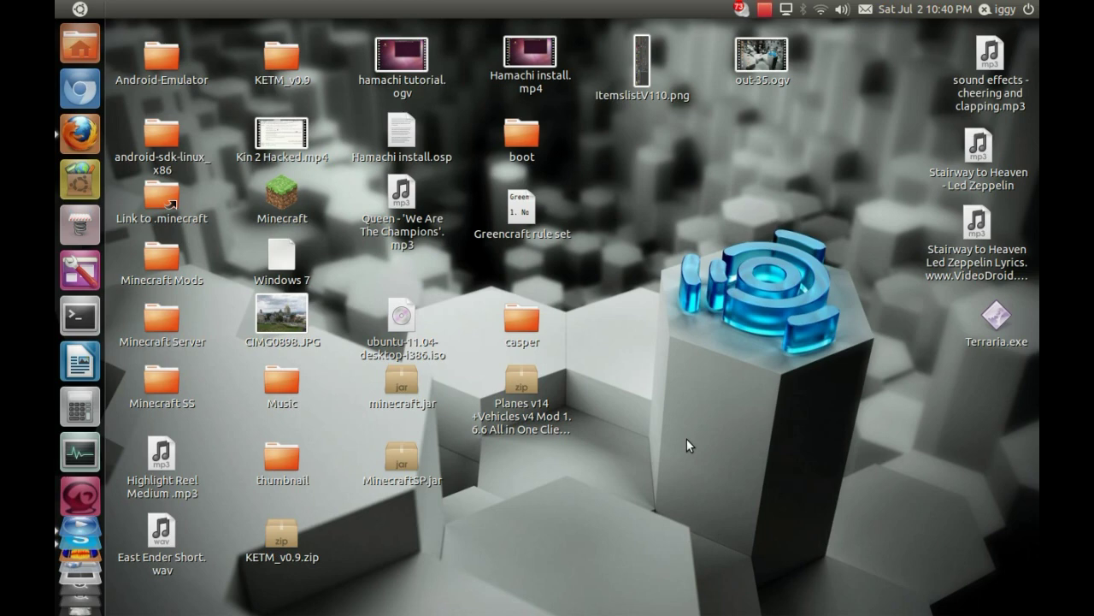
- Search the Dash for 'driver' and launch Additional Drivers from Applications
left_click(78, 9)
type("d")
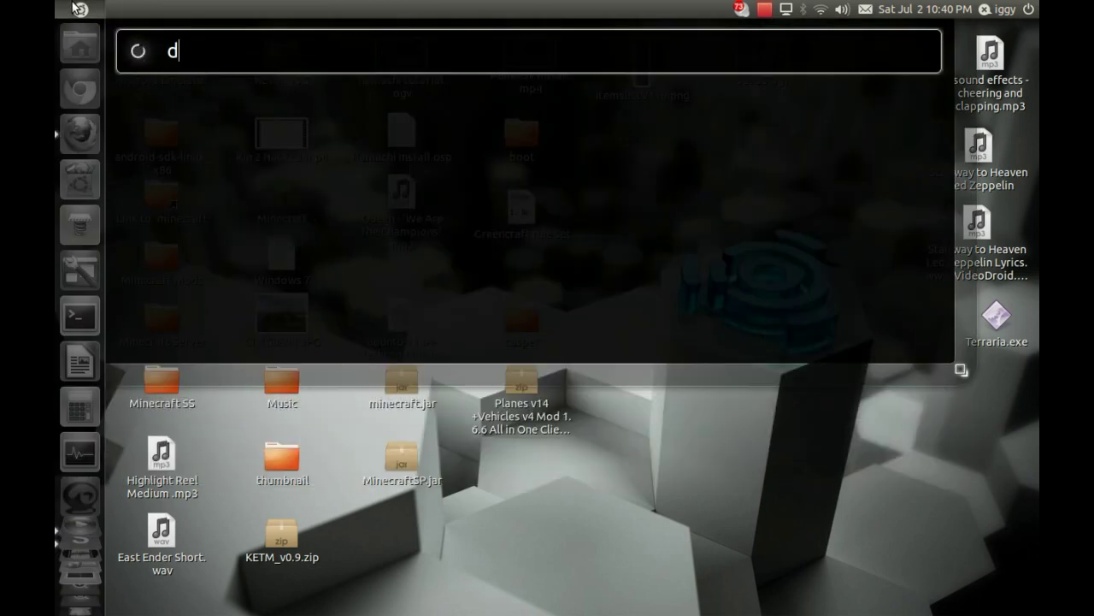
type("river")
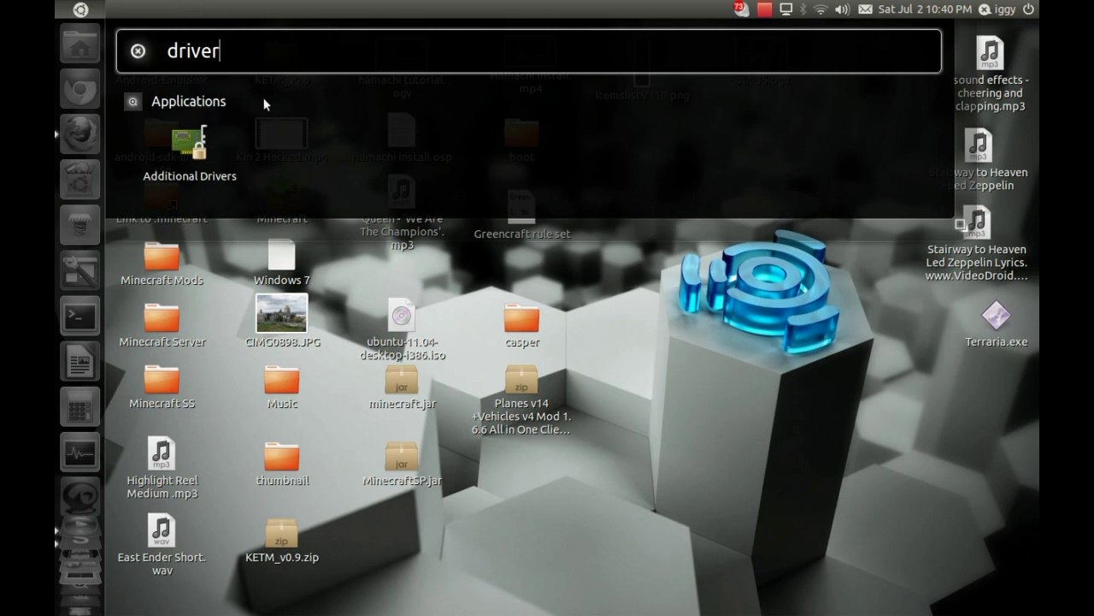
left_click(205, 186)
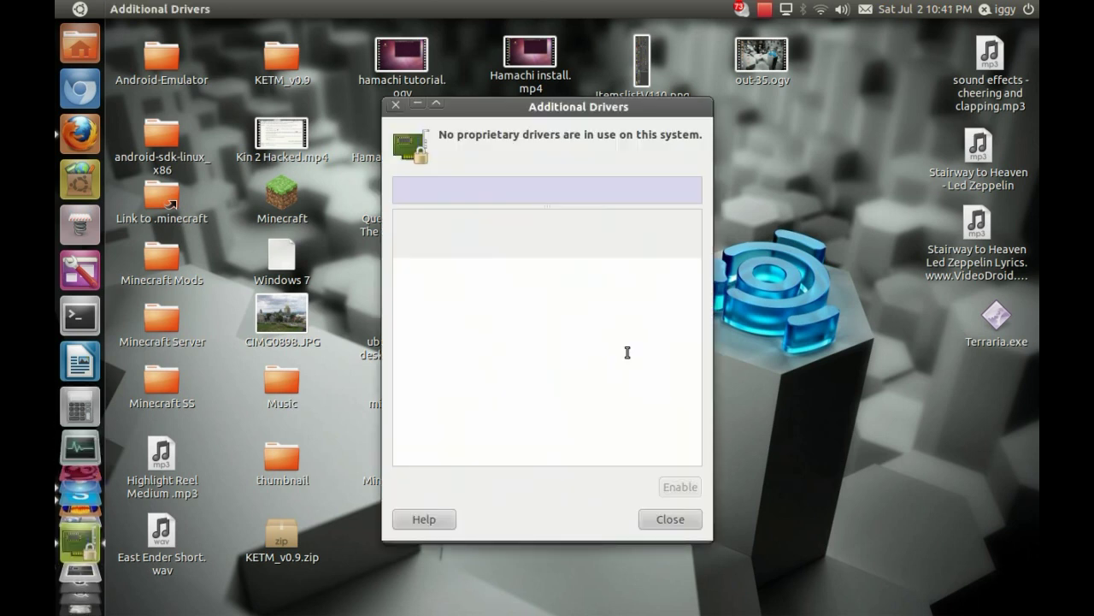
- Reposition the Additional Drivers window, confirm no proprietary drivers are in use, and close it
left_click_drag(677, 108, 673, 30)
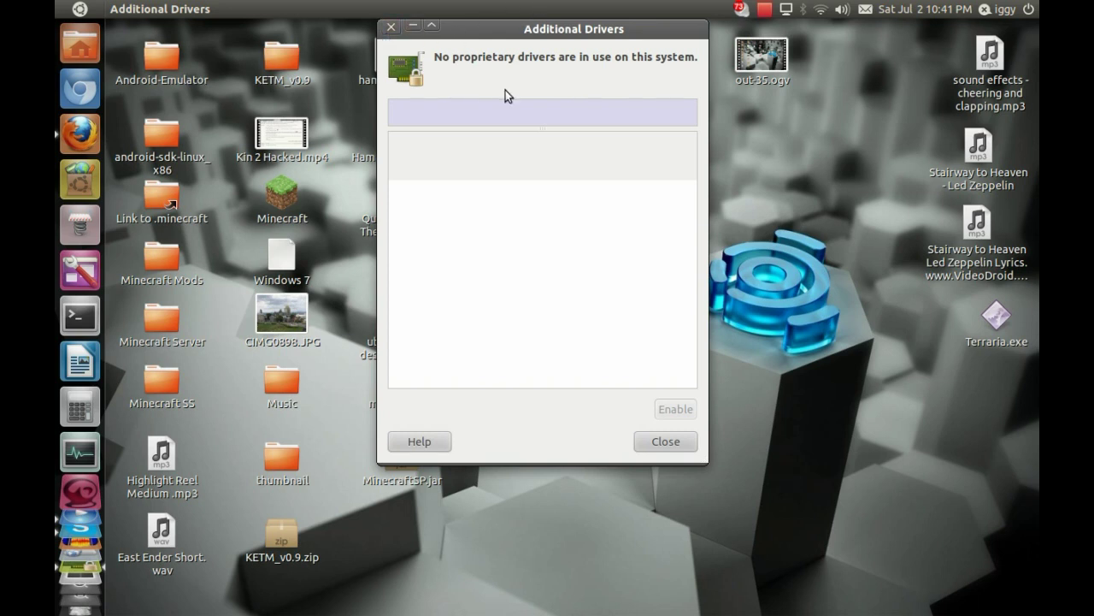
mouse_move(560, 32)
left_mouse_down()
mouse_move(530, 94)
mouse_move(791, 112)
mouse_move(768, 128)
left_mouse_up()
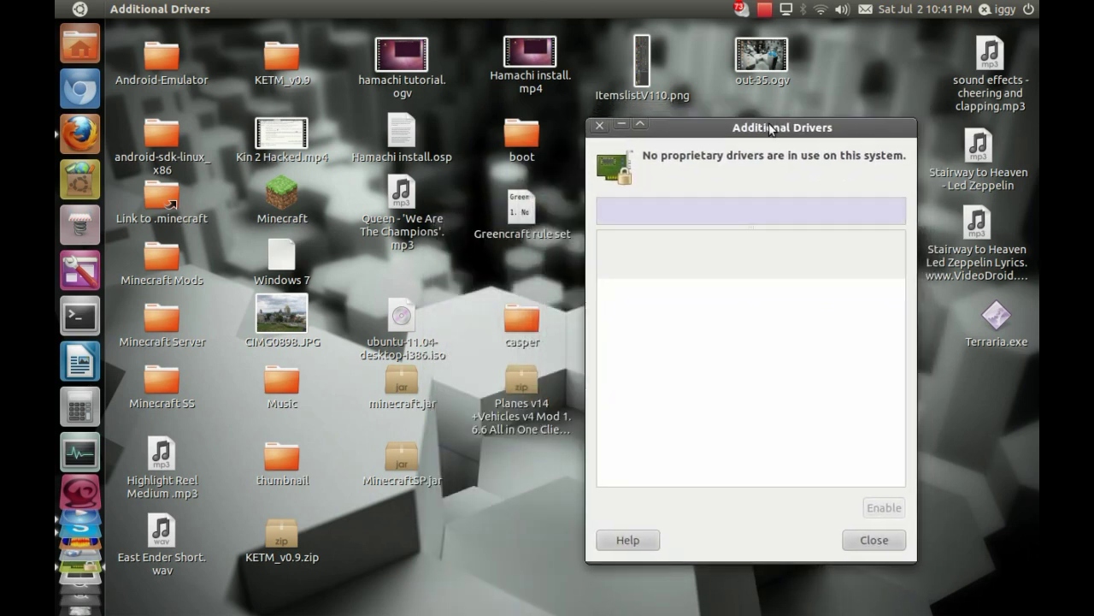
left_click(502, 485)
left_click(599, 125)
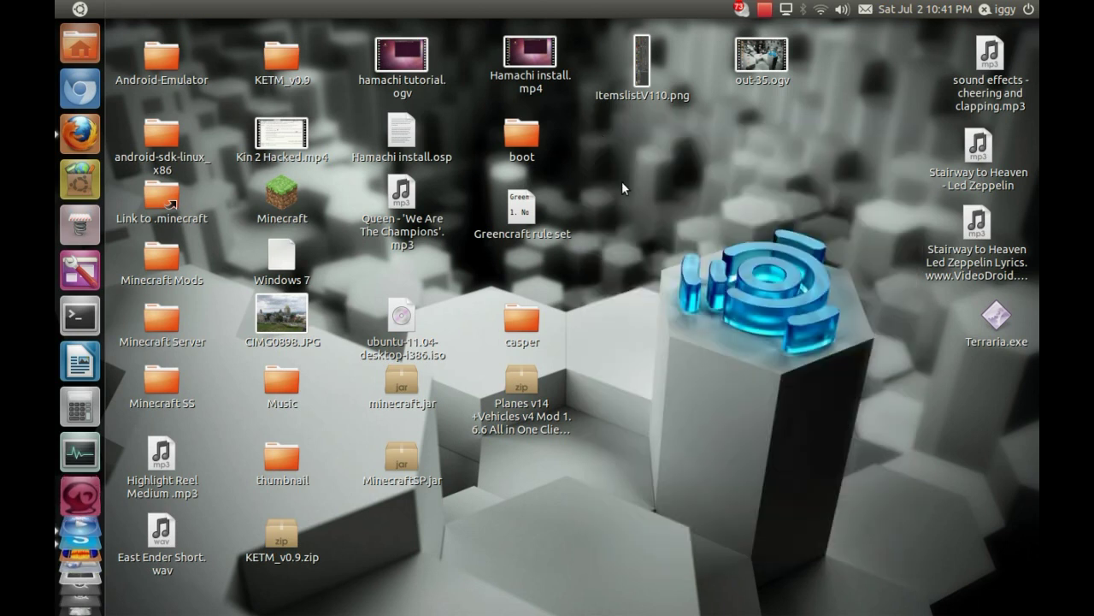
mouse_move(543, 573)
left_mouse_down()
mouse_move(473, 24)
mouse_move(578, 614)
left_mouse_up()
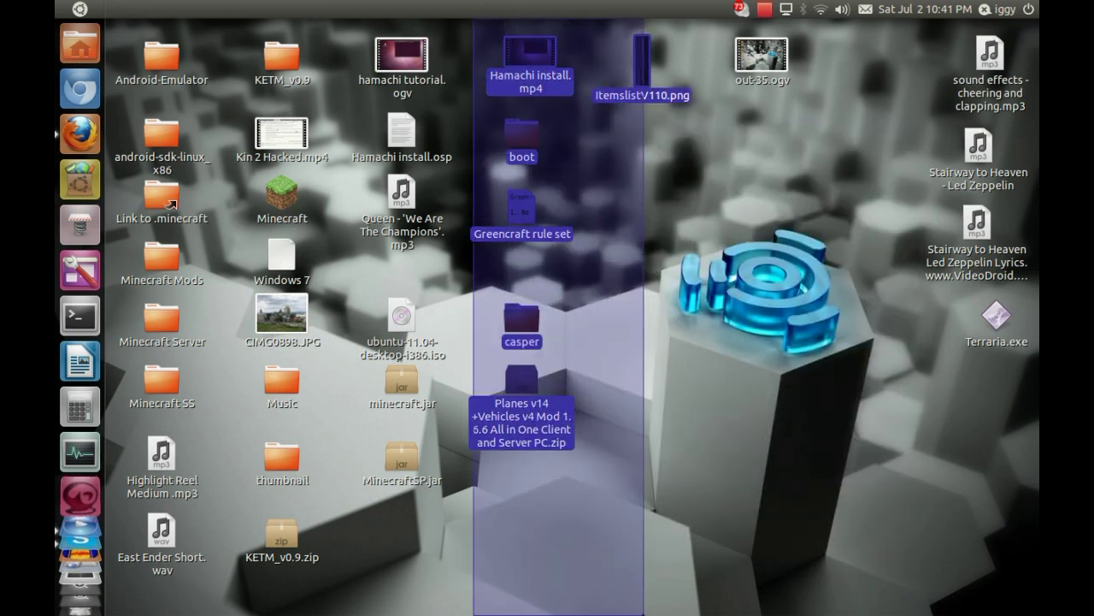
mouse_move(592, 604)
left_mouse_down()
mouse_move(462, 4)
mouse_move(460, 22)
left_mouse_up()
left_click(567, 507)
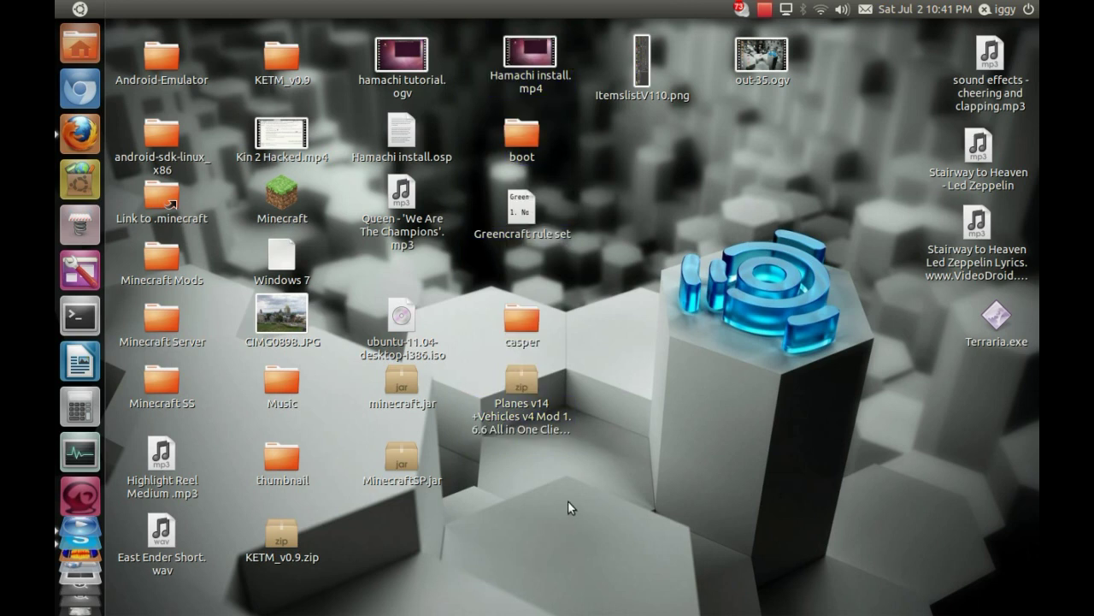
left_click_drag(583, 447, 476, 9)
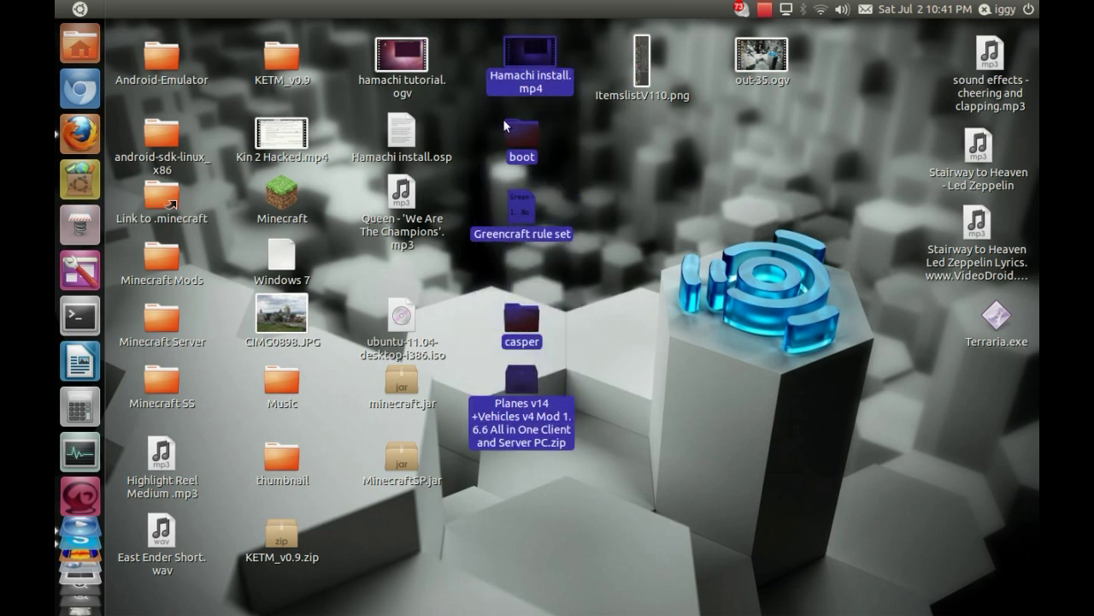
left_click(583, 208)
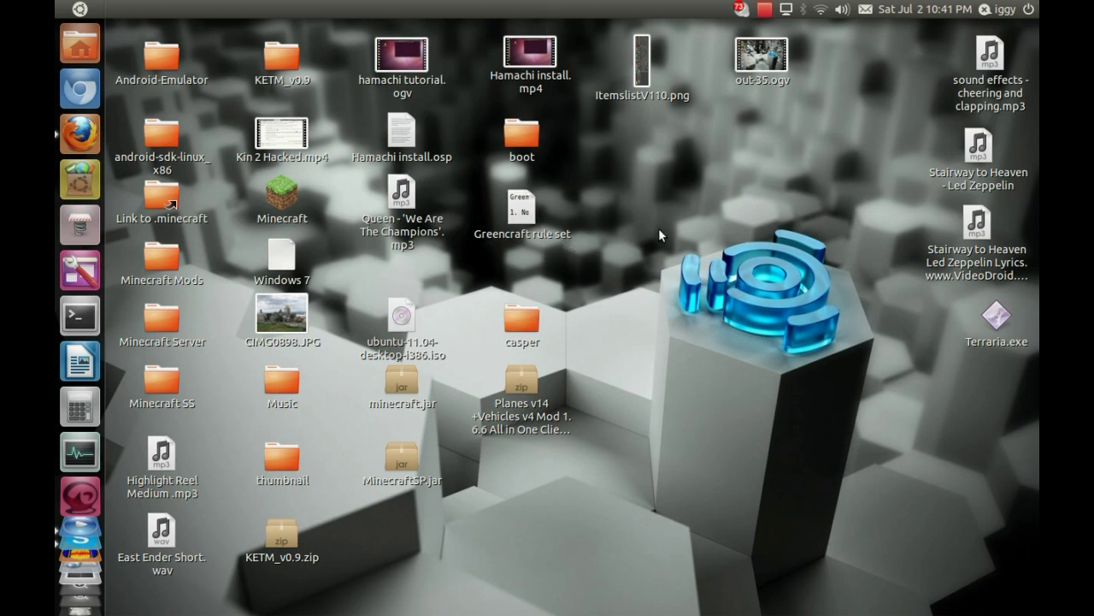
mouse_move(996, 316)
left_mouse_down()
mouse_move(934, 317)
mouse_move(994, 338)
left_mouse_up()
left_click(949, 369)
left_click(842, 10)
left_click(786, 161)
left_click(835, 10)
mouse_move(763, 102)
left_mouse_down()
mouse_move(710, 50)
mouse_move(798, 100)
left_mouse_up()
- Open the recordMyDesktop tray menu showing its Stop and Pause options
left_click(765, 11)
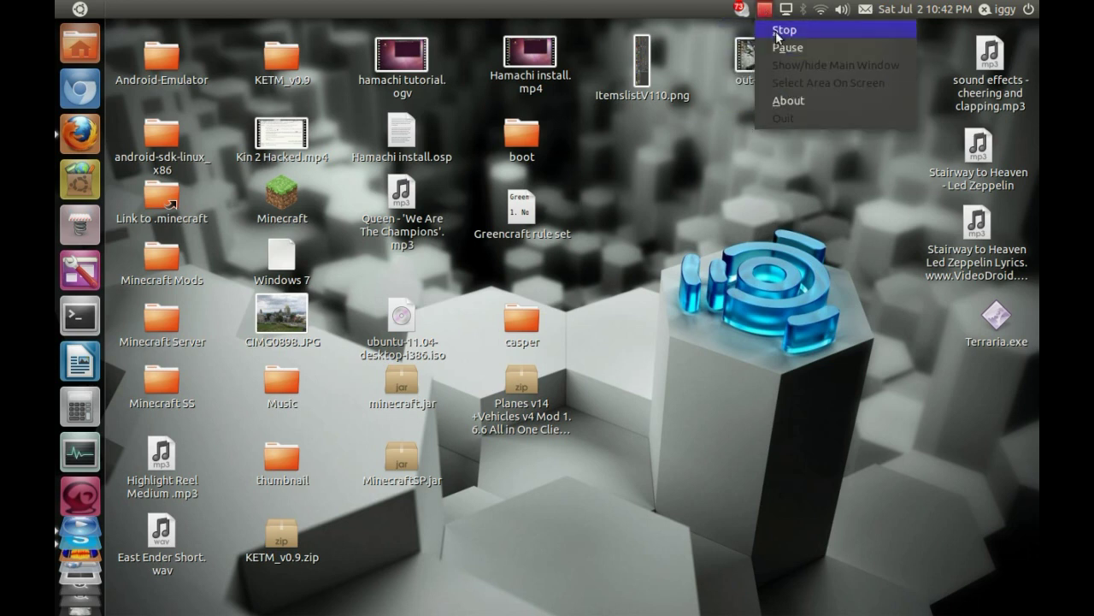